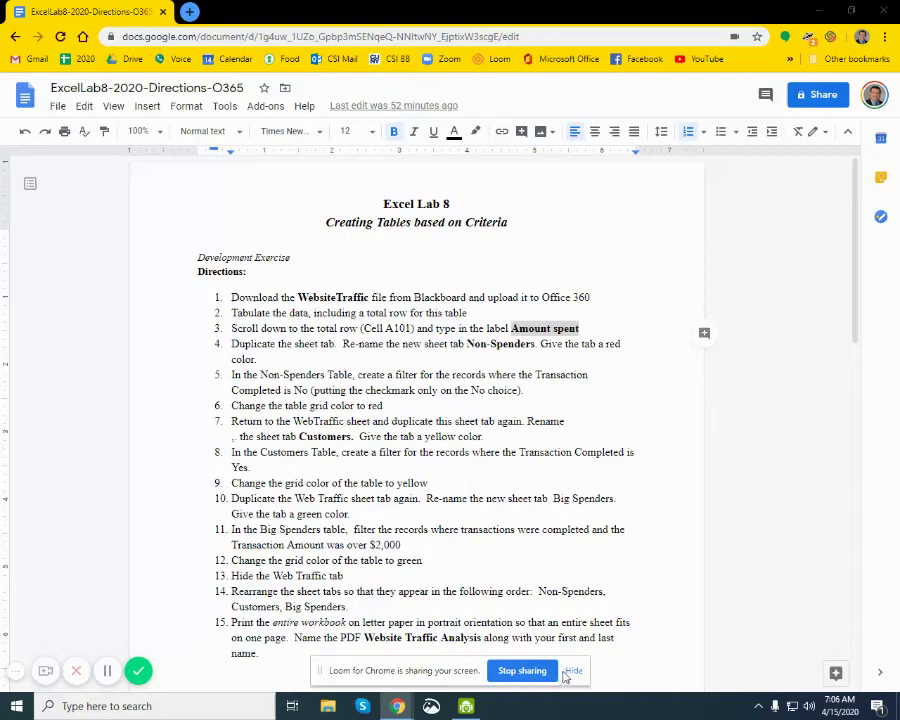
- Highlight direction 4 about duplicating the sheet and the new name Non-Spenders in the lab directions
left_click(574, 670)
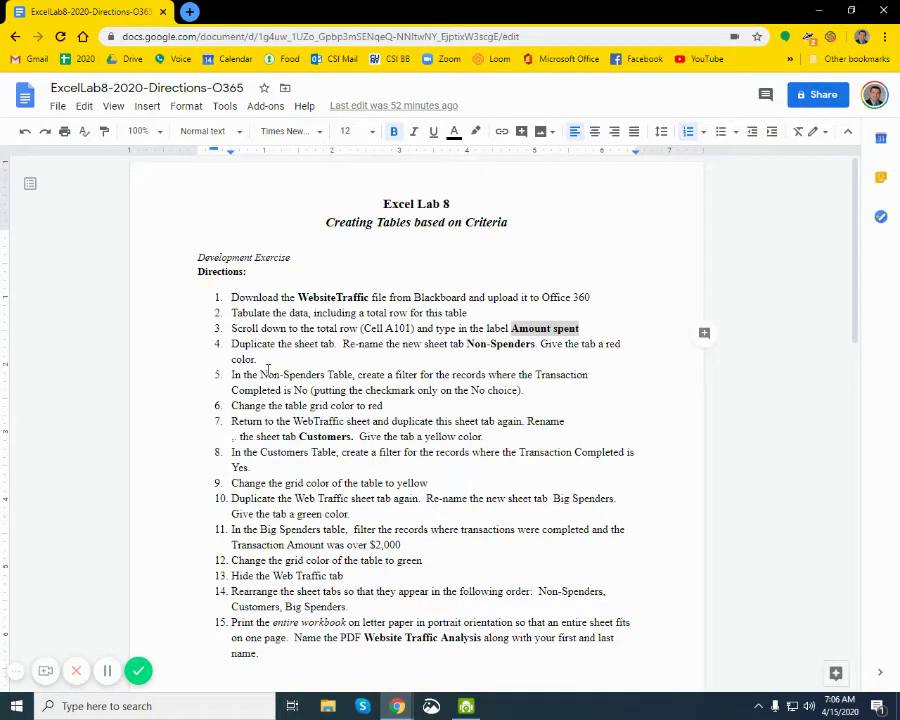
left_click_drag(231, 344, 258, 354)
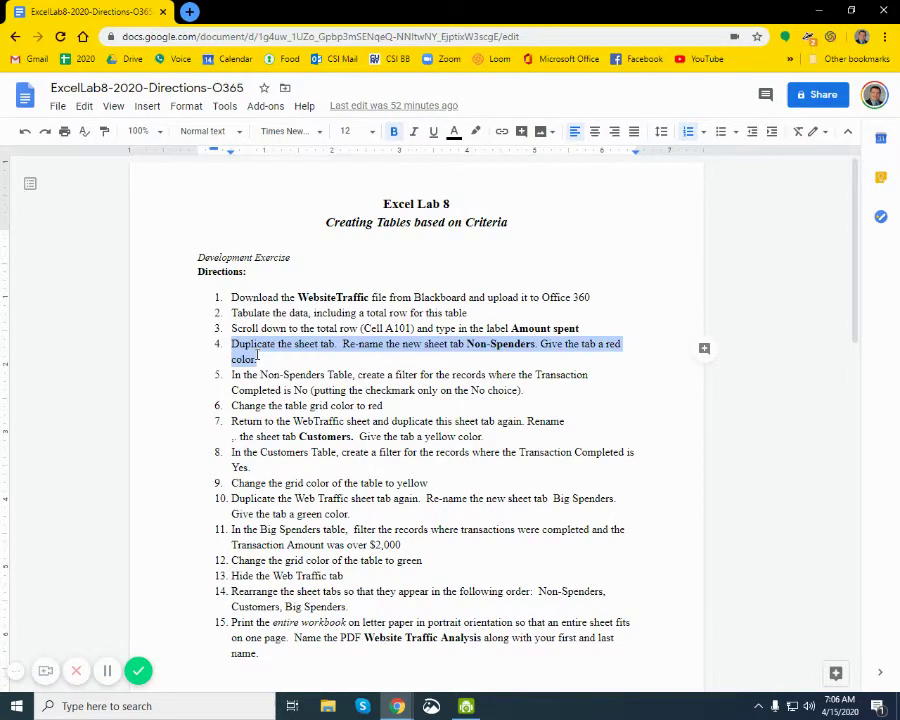
left_click(466, 344)
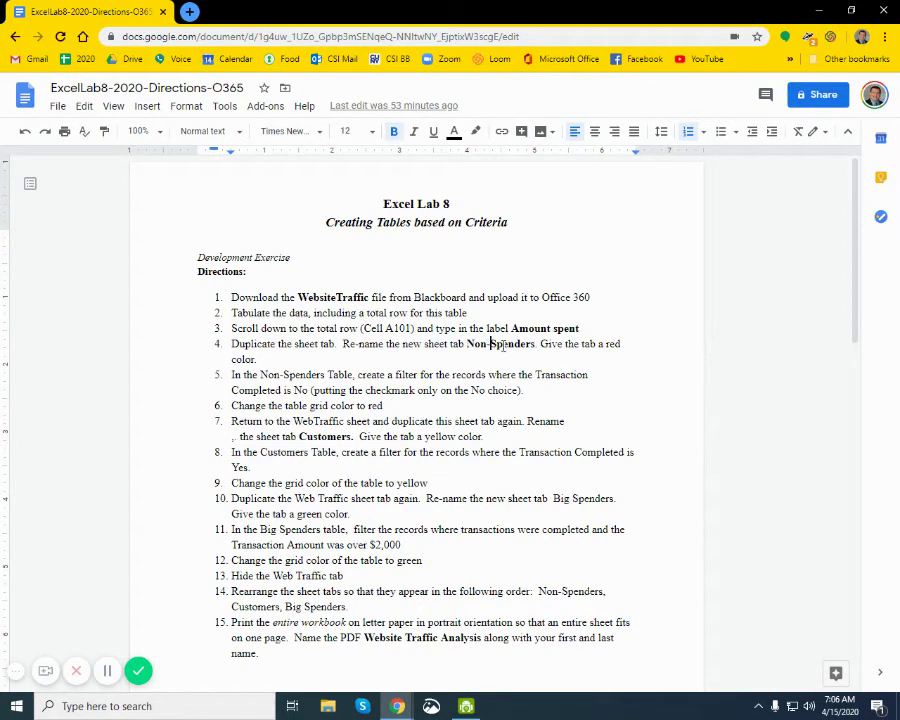
left_click_drag(466, 344, 538, 344)
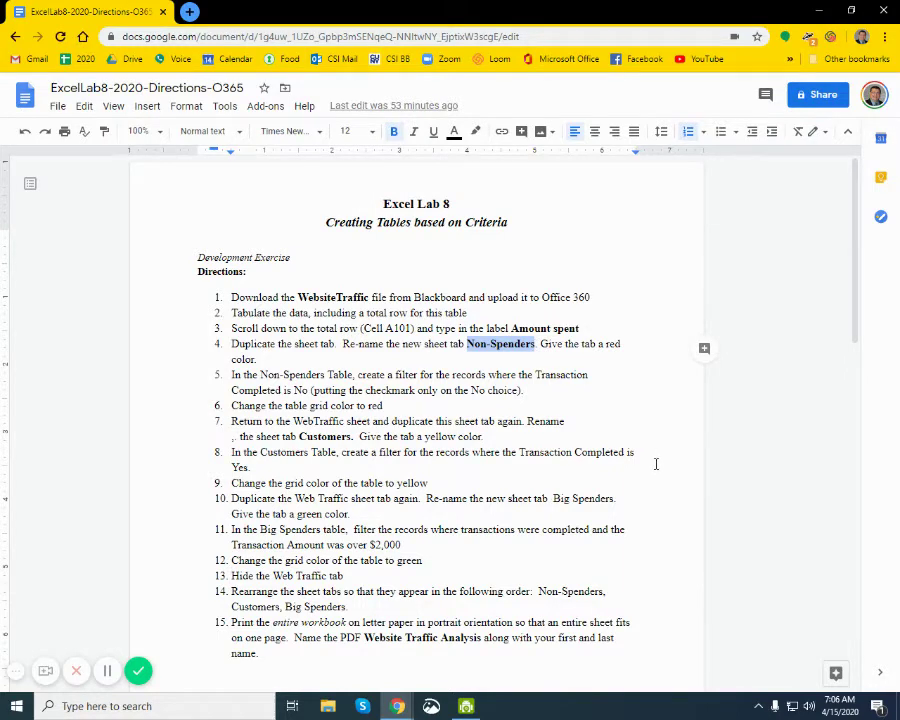
- In the websitetraffic workbook, make a duplicate of the WebTraffic sheet
mouse_move(397, 708)
left_click(402, 679)
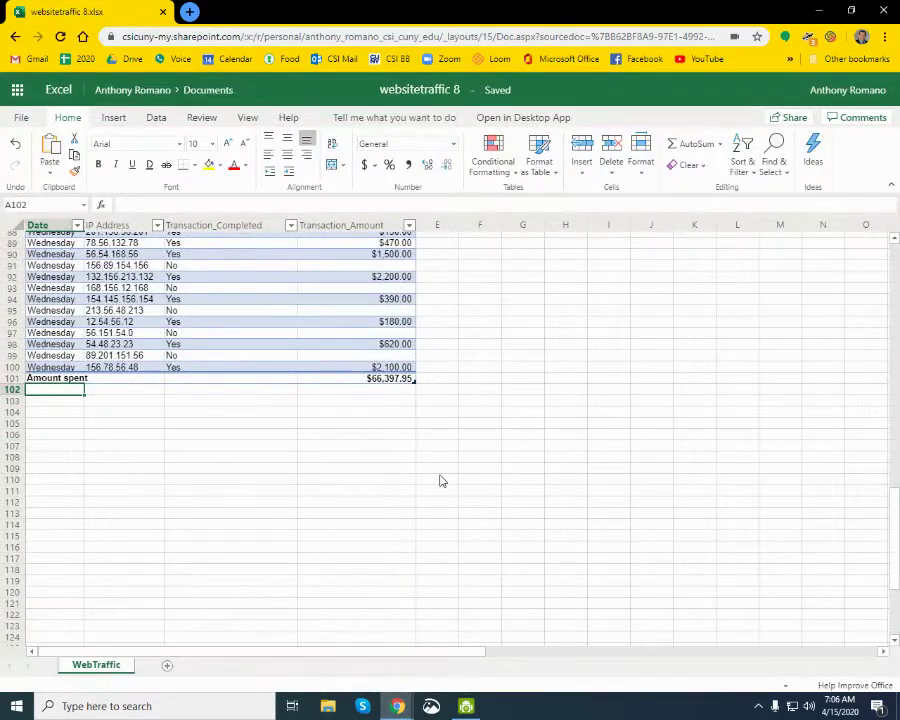
scroll(438, 481, "up", 5)
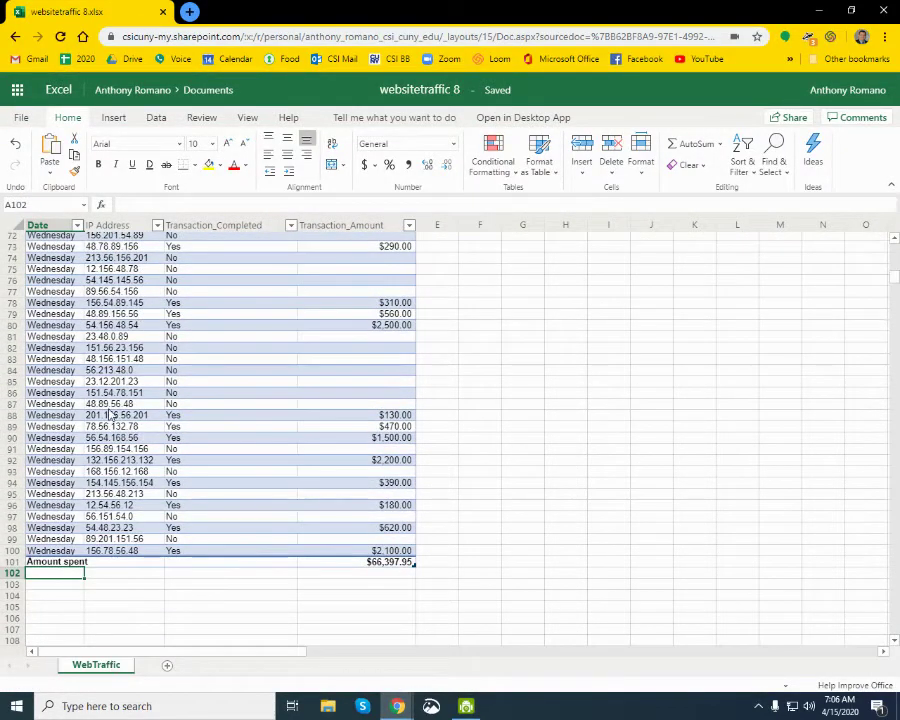
scroll(80, 292, "up", 9)
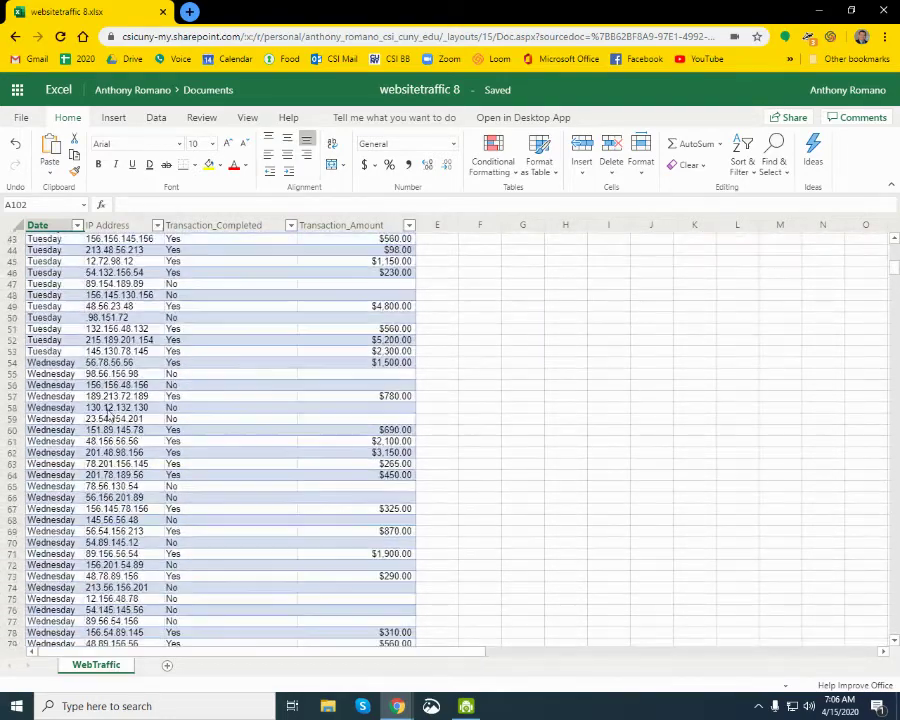
scroll(108, 418, "up", 14)
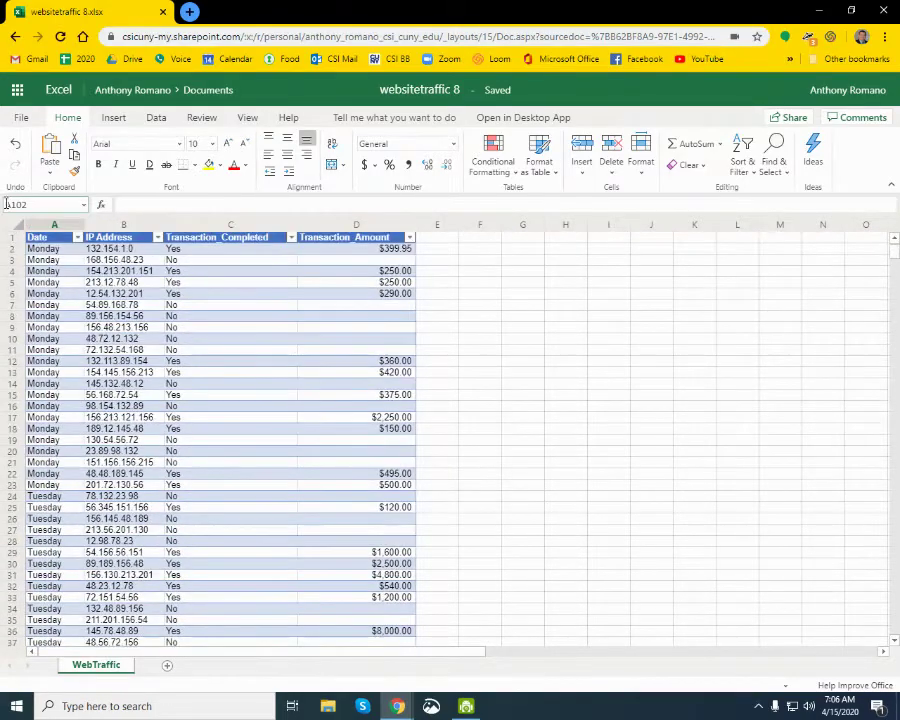
left_click(46, 238)
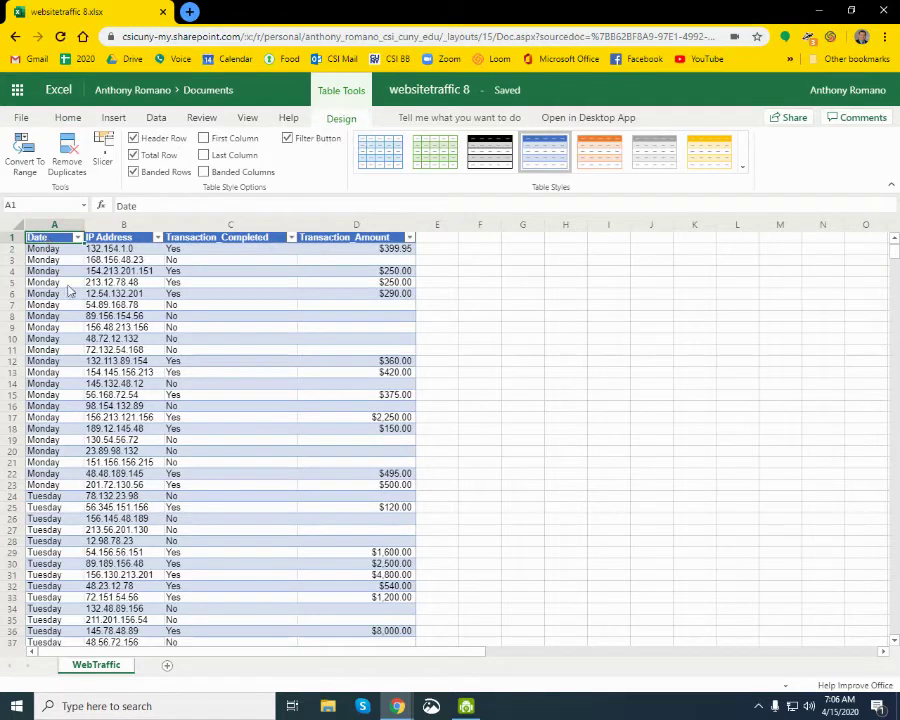
right_click(88, 669)
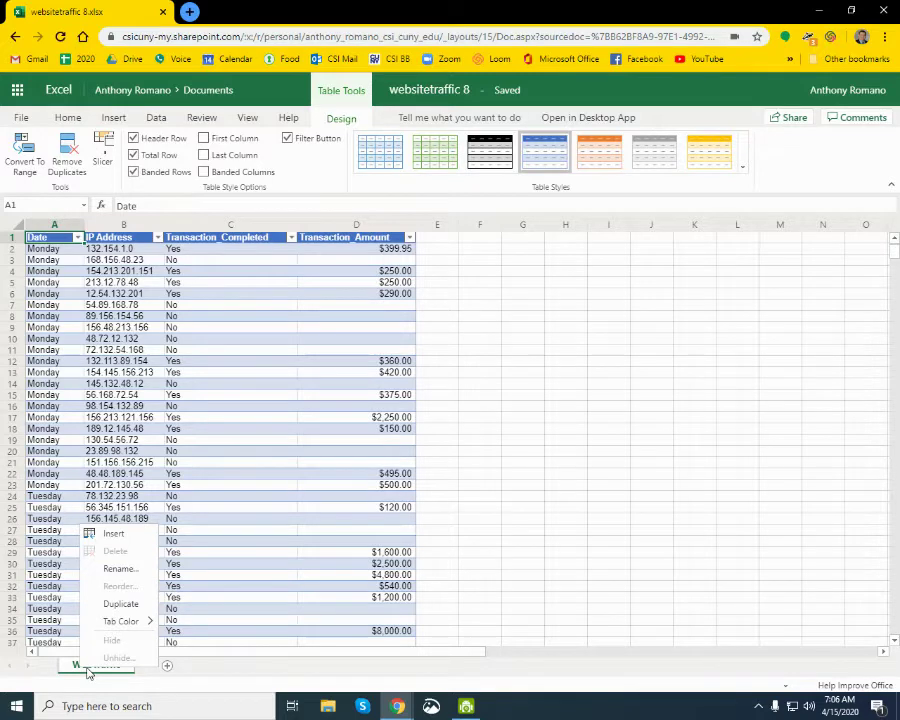
left_click(120, 603)
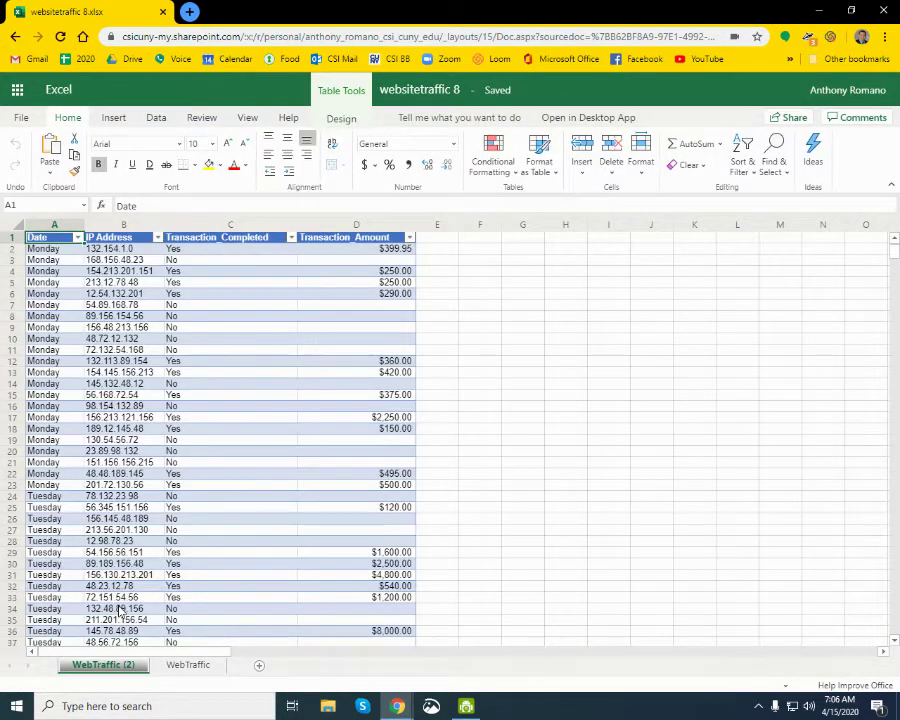
- Rename the copied sheet to 'Non-Spenders'
right_click(117, 667)
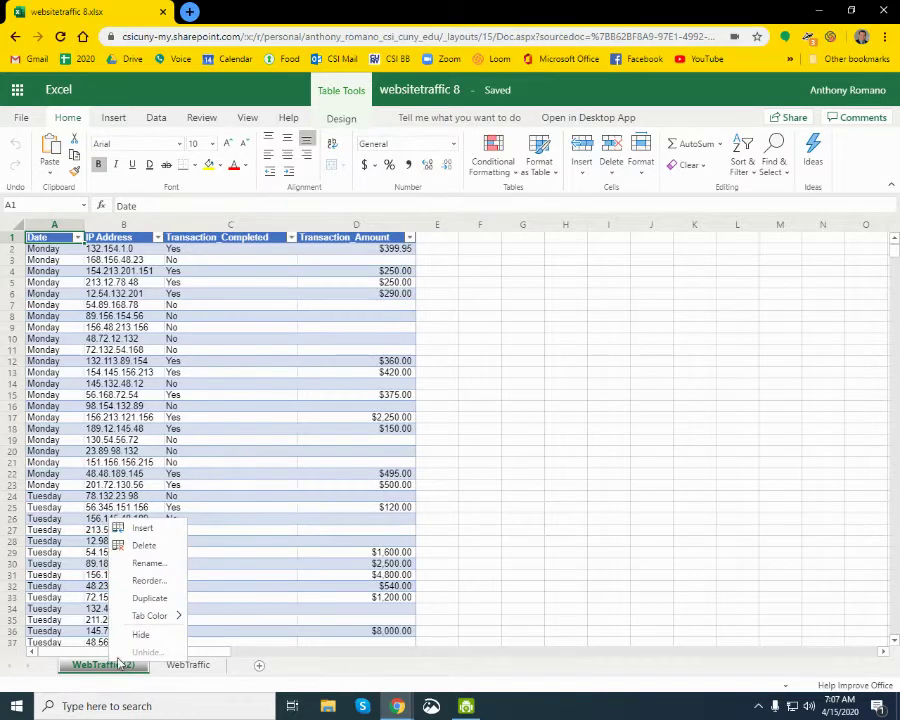
mouse_move(139, 615)
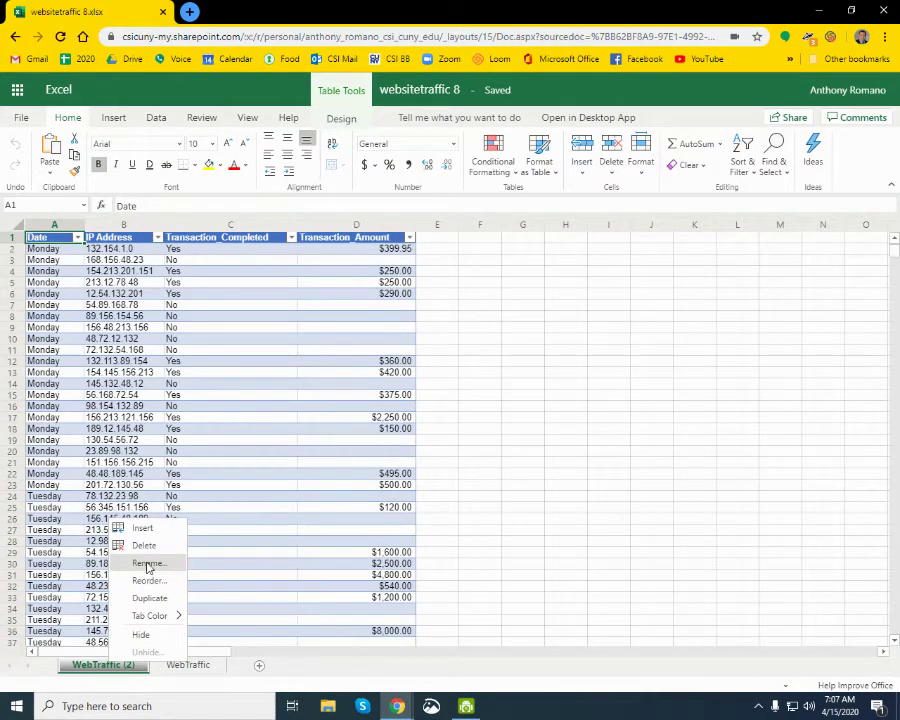
left_click(148, 564)
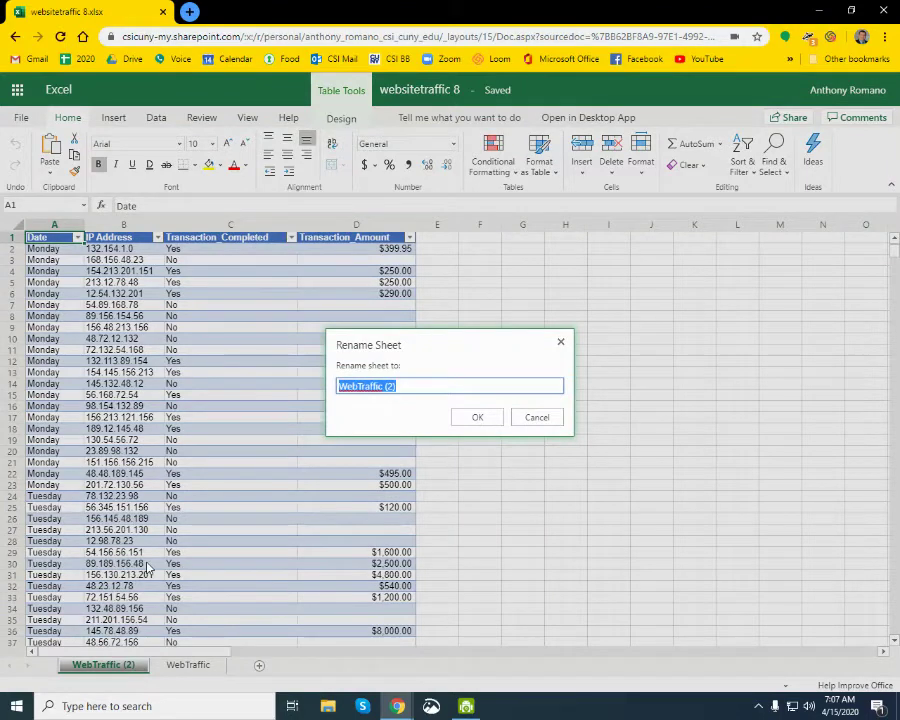
type("Non-Spenders")
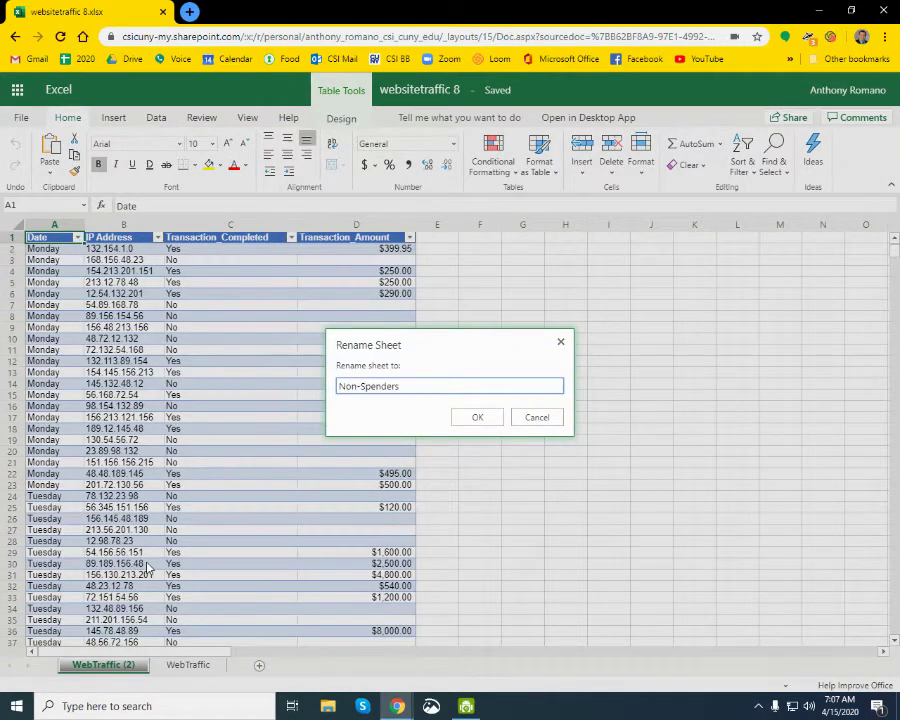
left_click(480, 418)
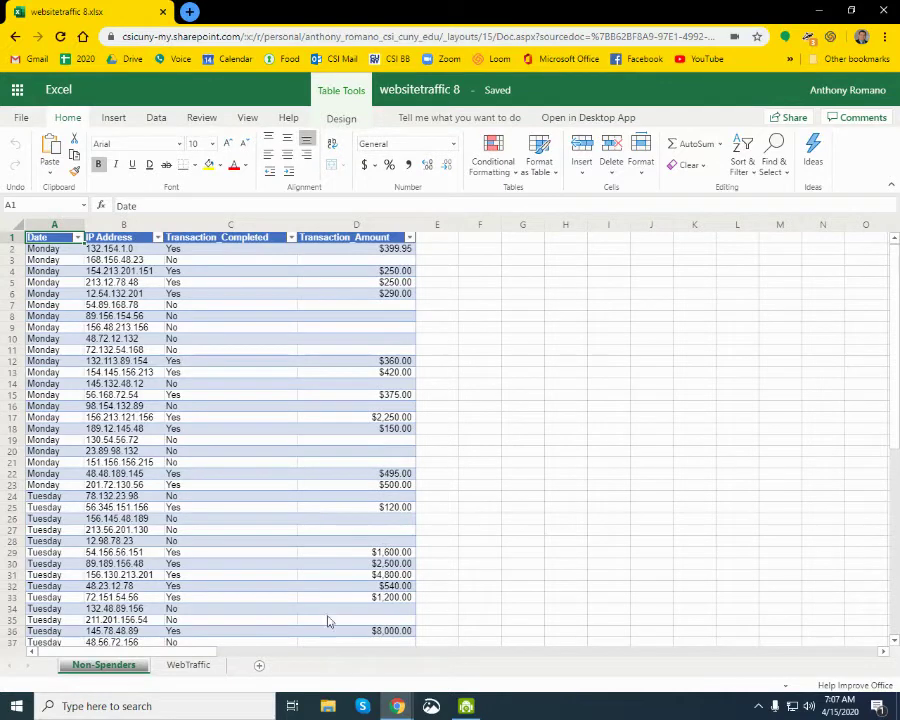
mouse_move(397, 708)
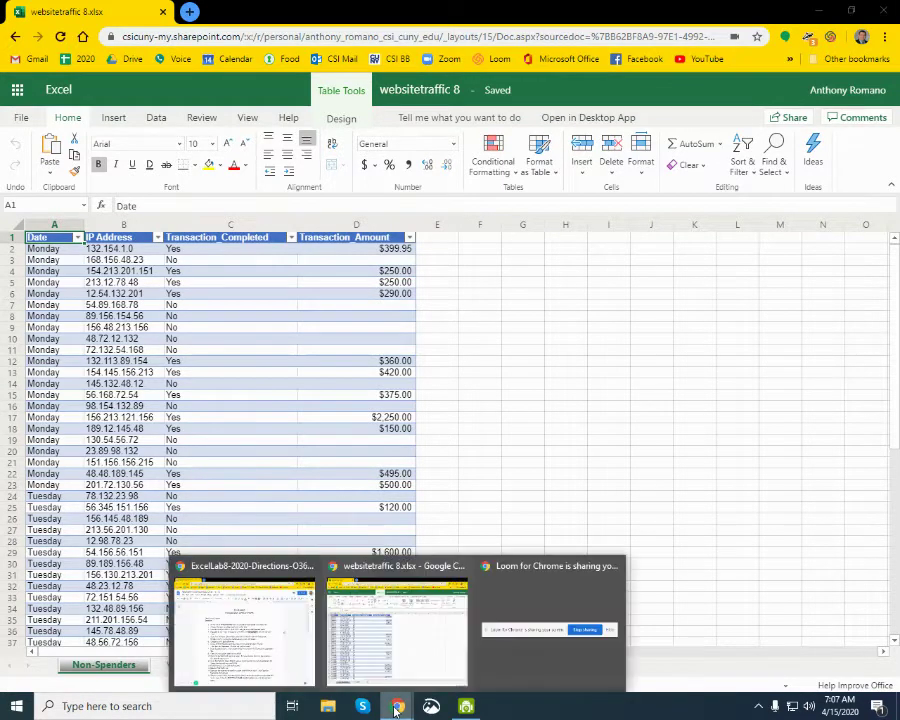
left_click(200, 645)
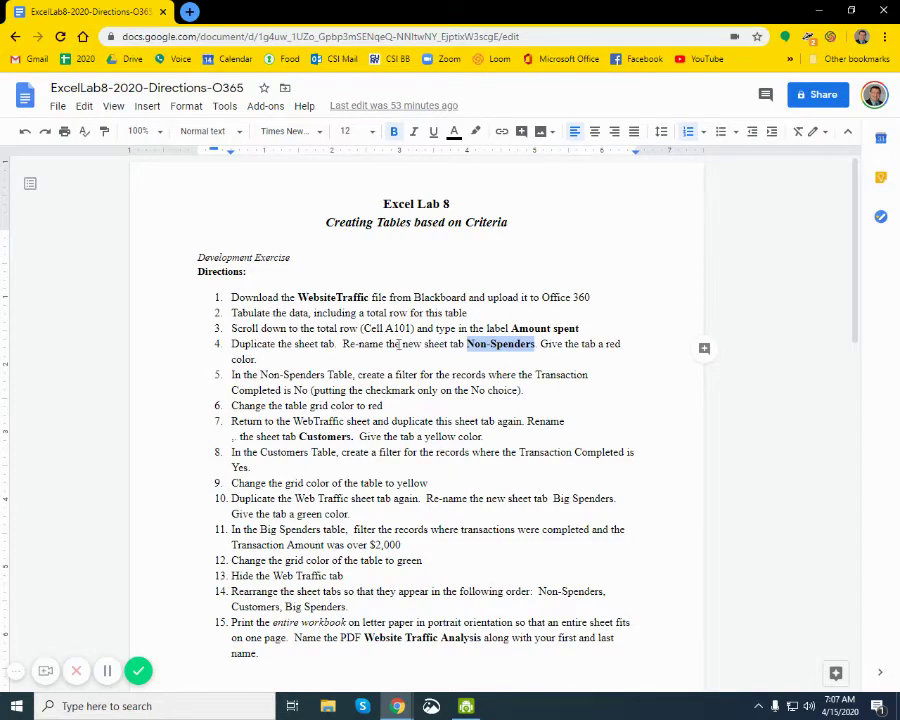
left_click_drag(540, 344, 555, 356)
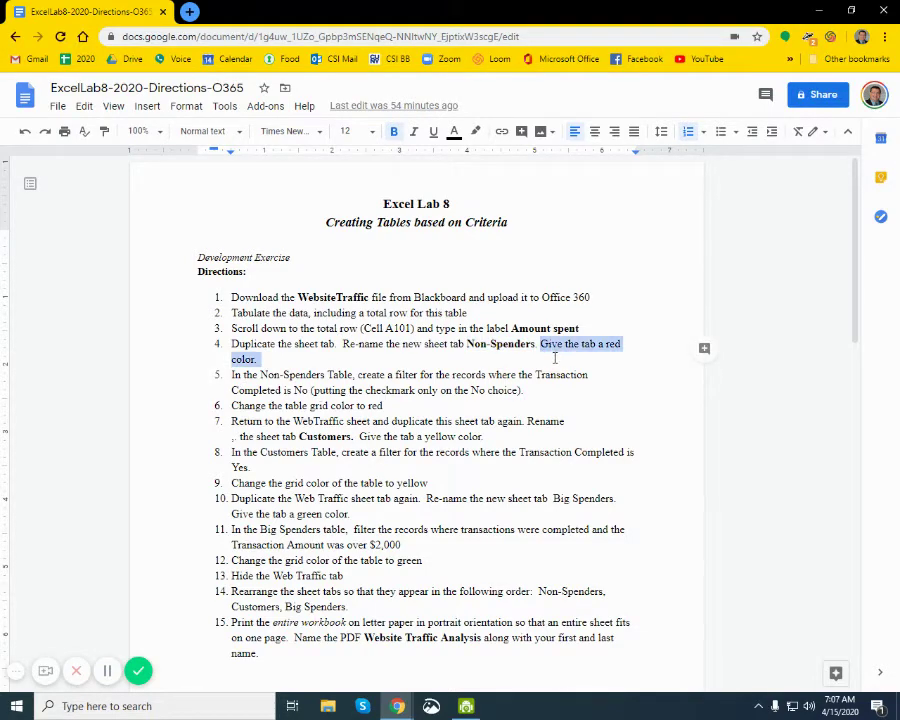
key("alt+Tab")
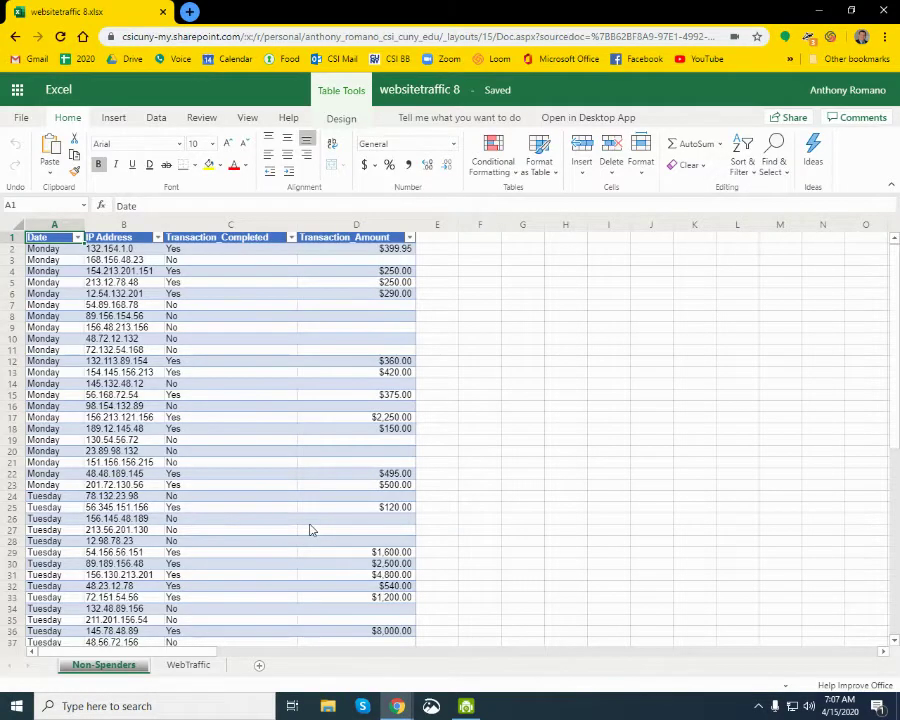
- Colour the Non-Spenders tab Orange Accent 2 Darker 25% and return to the lab directions
right_click(131, 665)
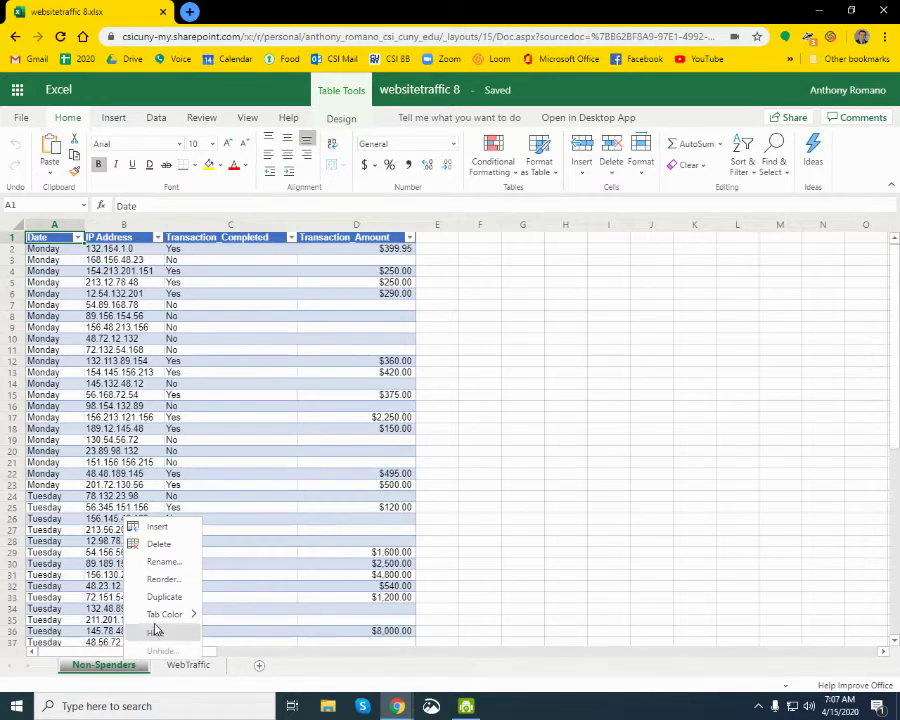
mouse_move(156, 620)
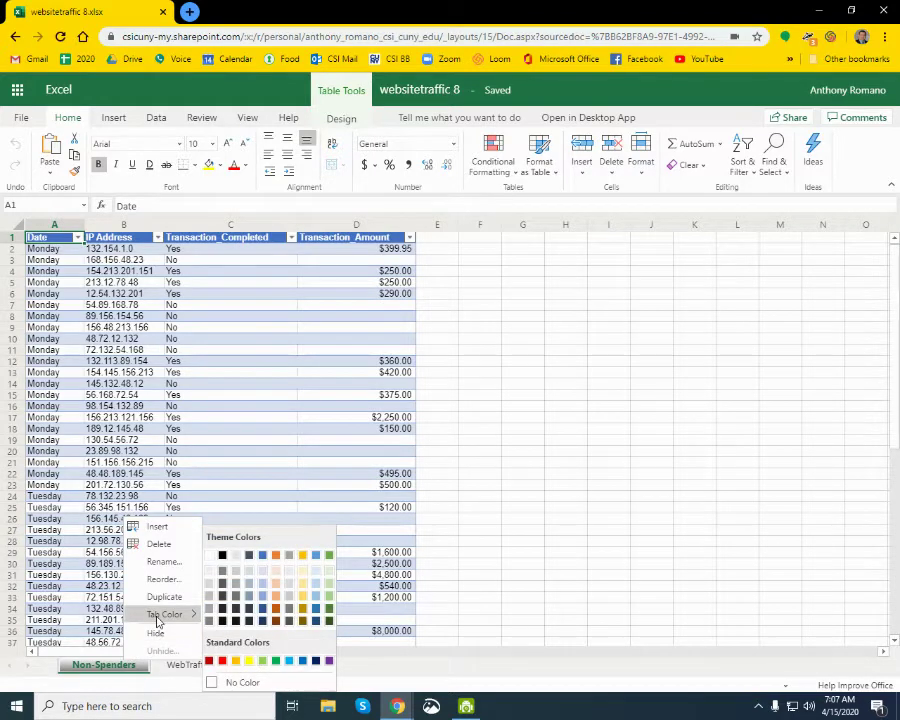
left_click(277, 612)
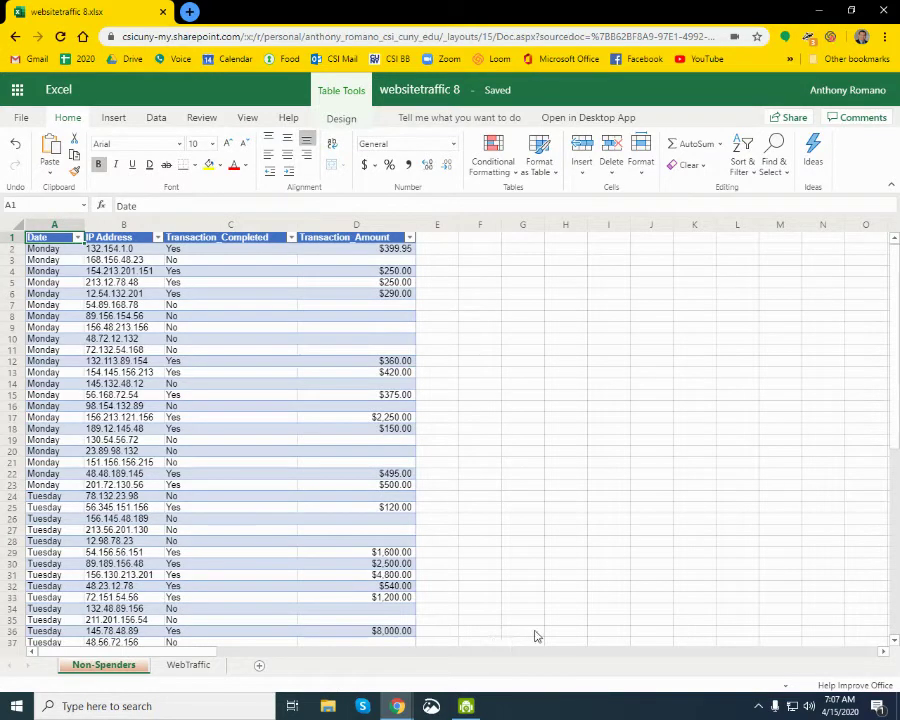
key("alt+Tab")
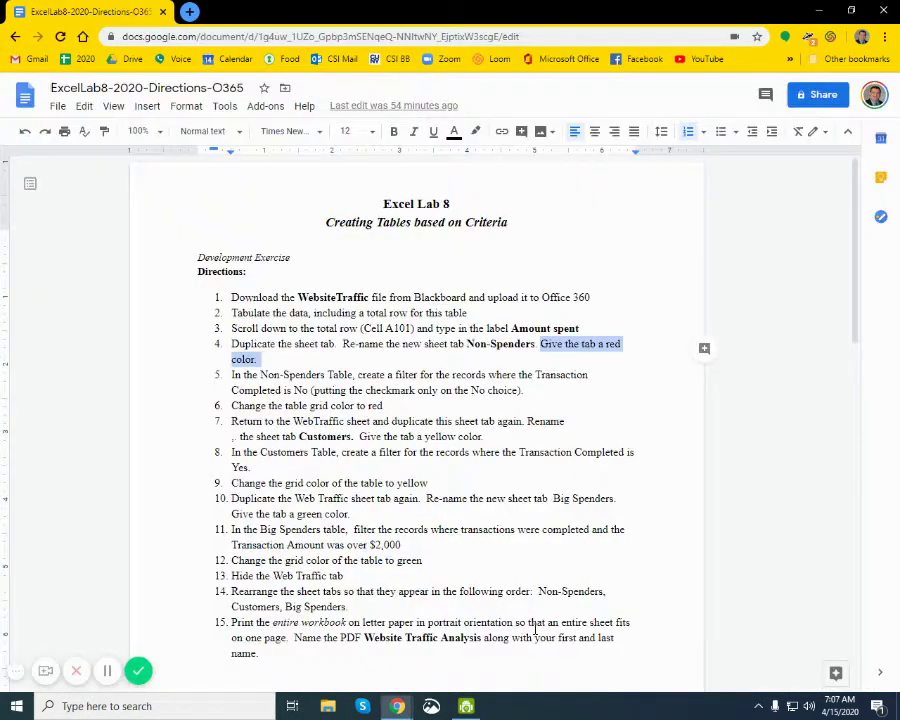
- Highlight direction 5 about filtering Non-Spenders, then return to the workbook
left_click(229, 374)
left_click_drag(229, 374, 583, 391)
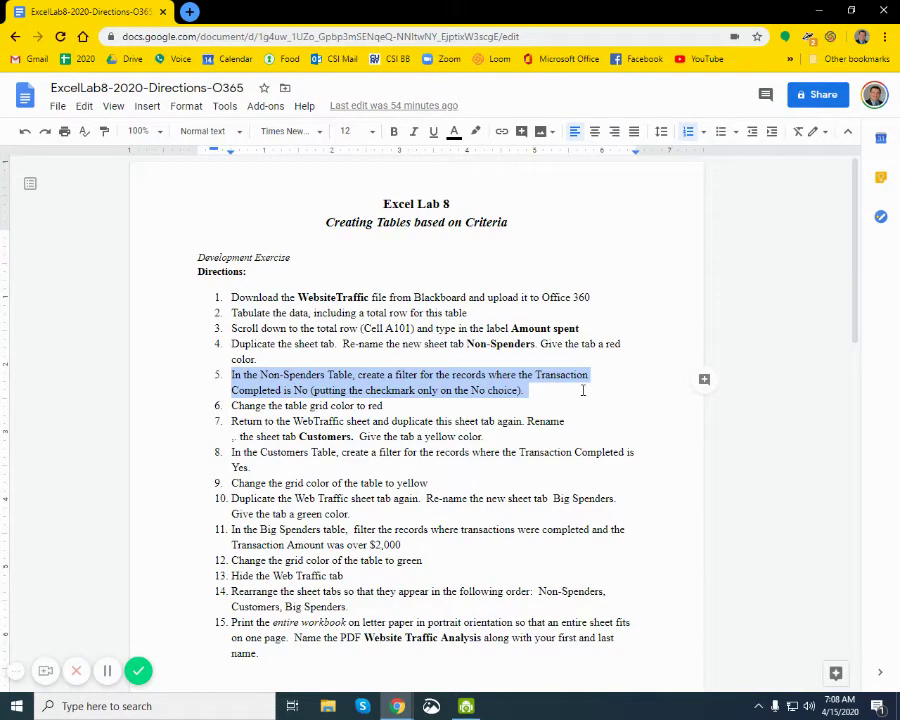
key("alt+Tab")
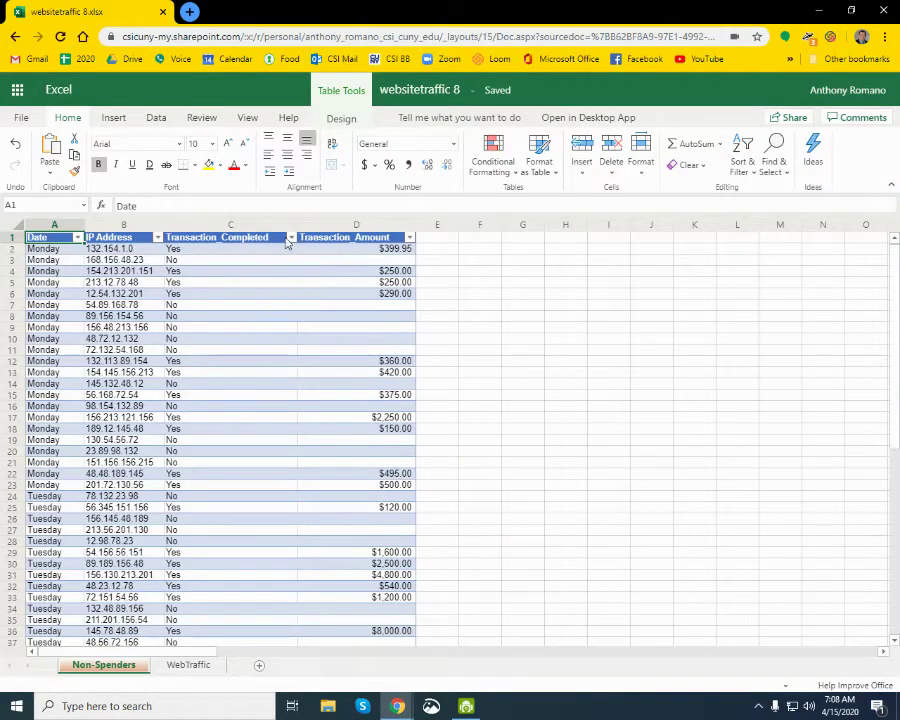
- Filter the Non-Spenders table to show only Transaction_Completed 'No' rows, then return to the directions
left_click(290, 241)
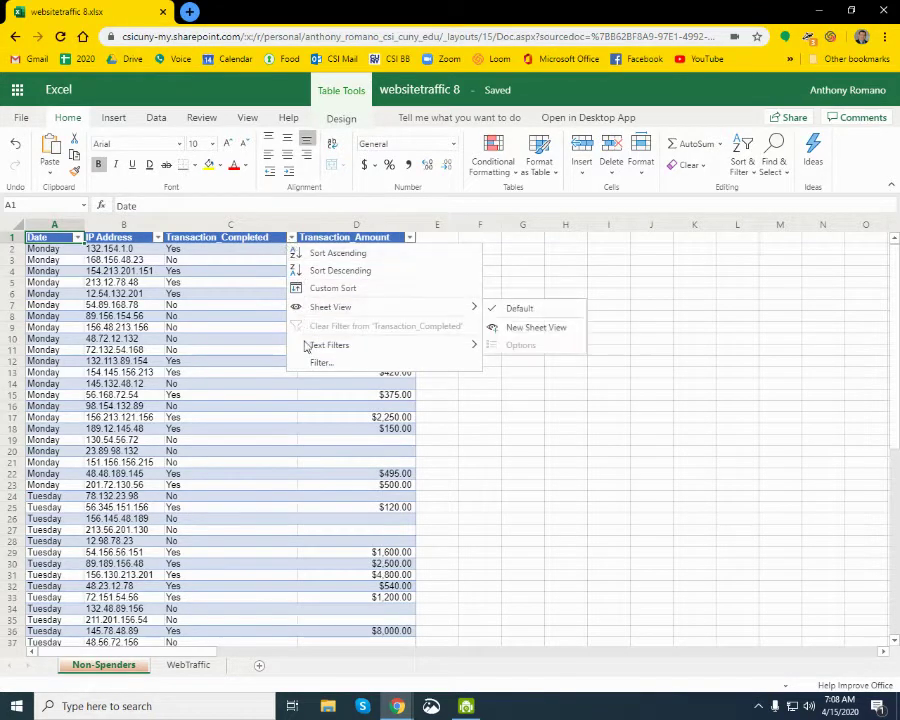
left_click(307, 362)
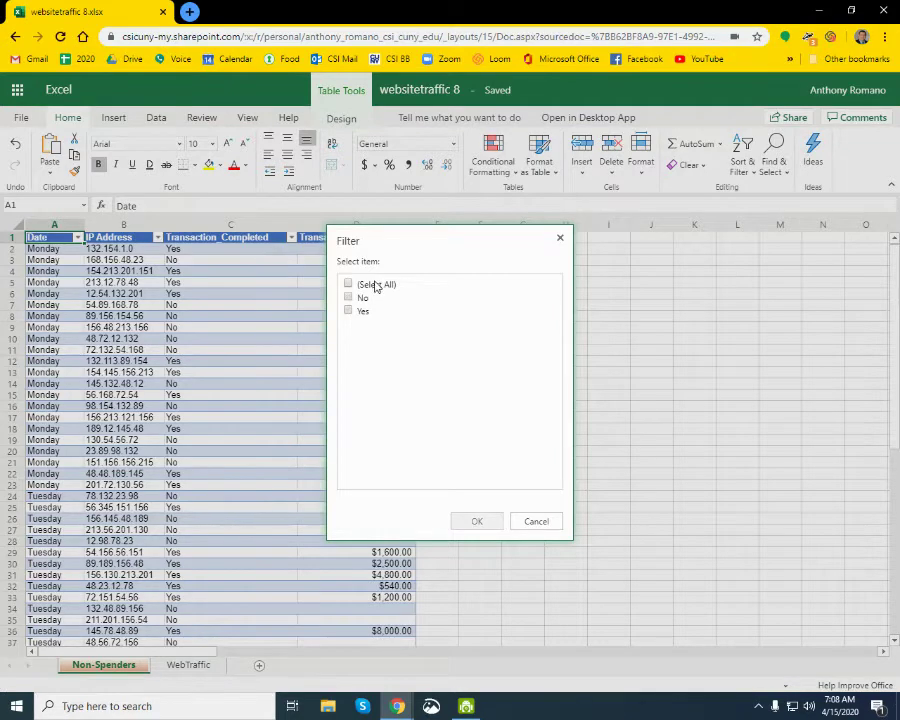
left_click(375, 286)
left_click(350, 298)
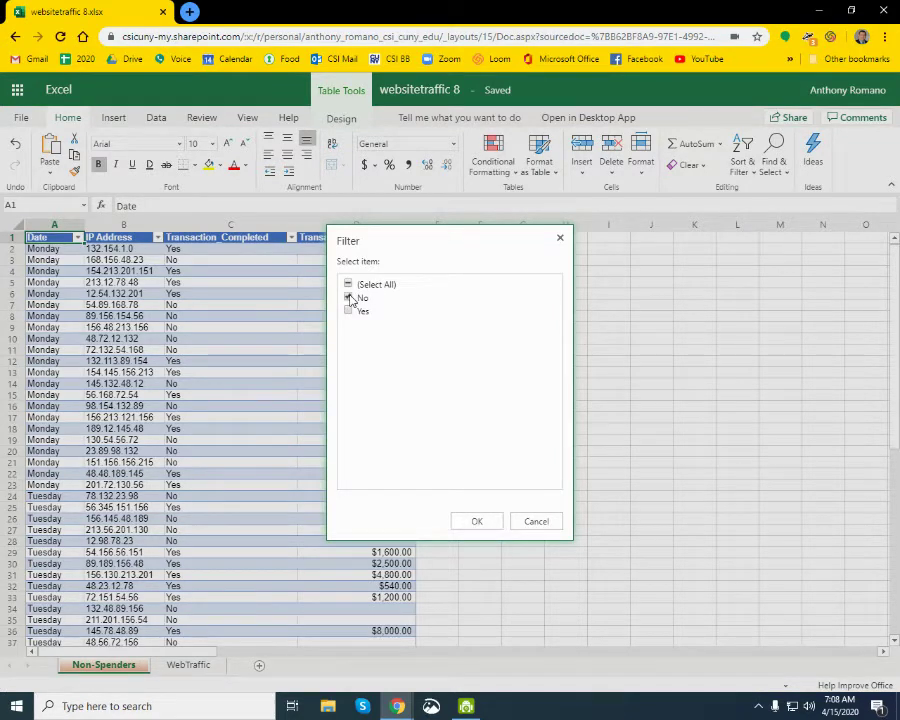
left_click(467, 523)
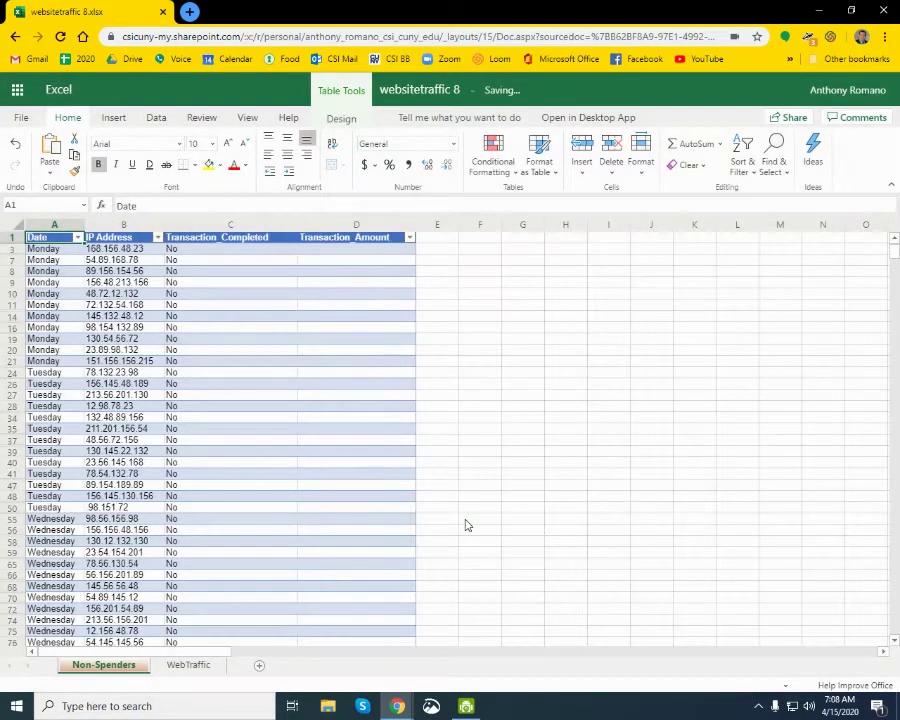
key("alt+Tab")
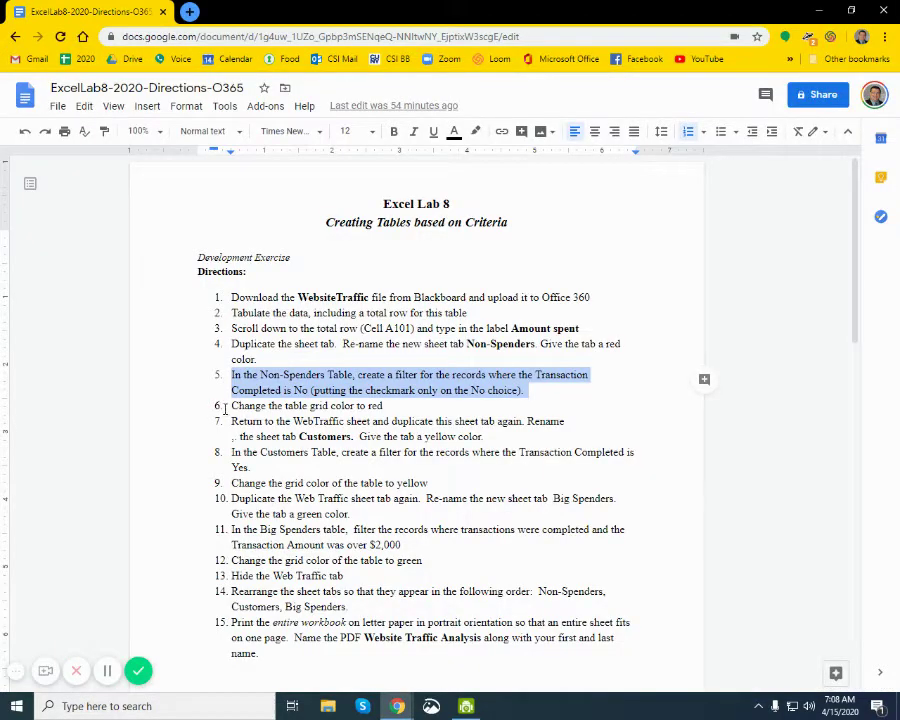
- Highlight the direction to change the table grid colour to red, then return to the workbook
left_click_drag(231, 405, 386, 406)
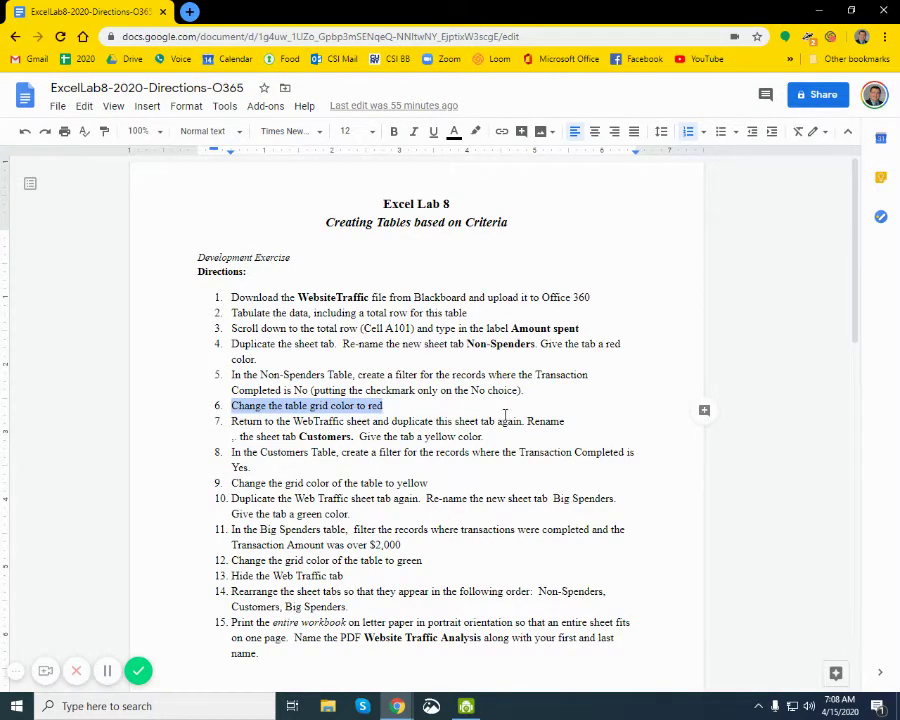
key("alt+Tab")
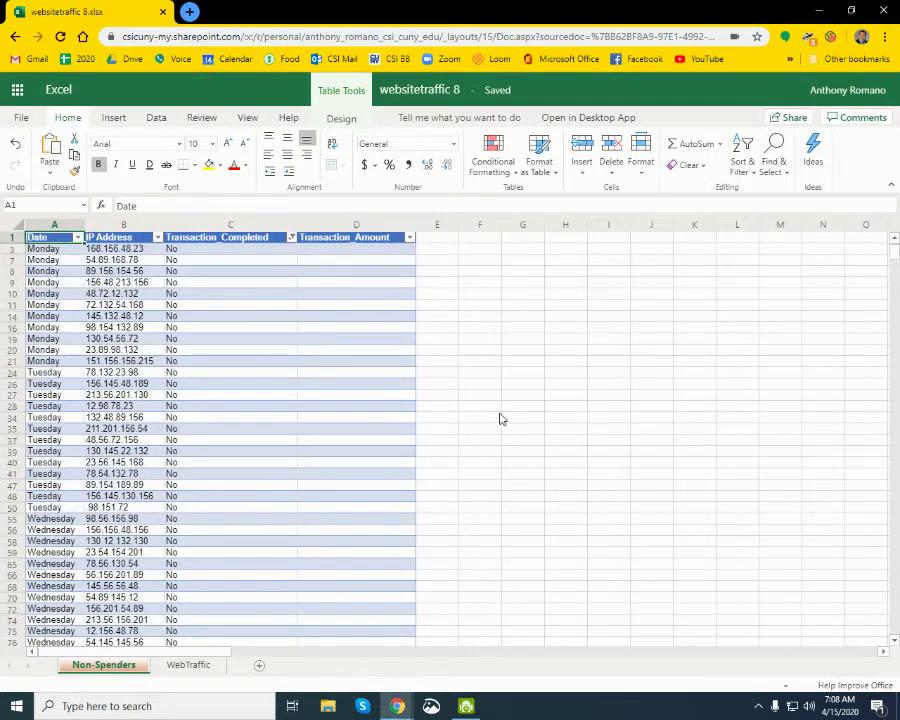
- Apply the orange table style to the Non-Spenders table, then return to the directions
left_click(341, 120)
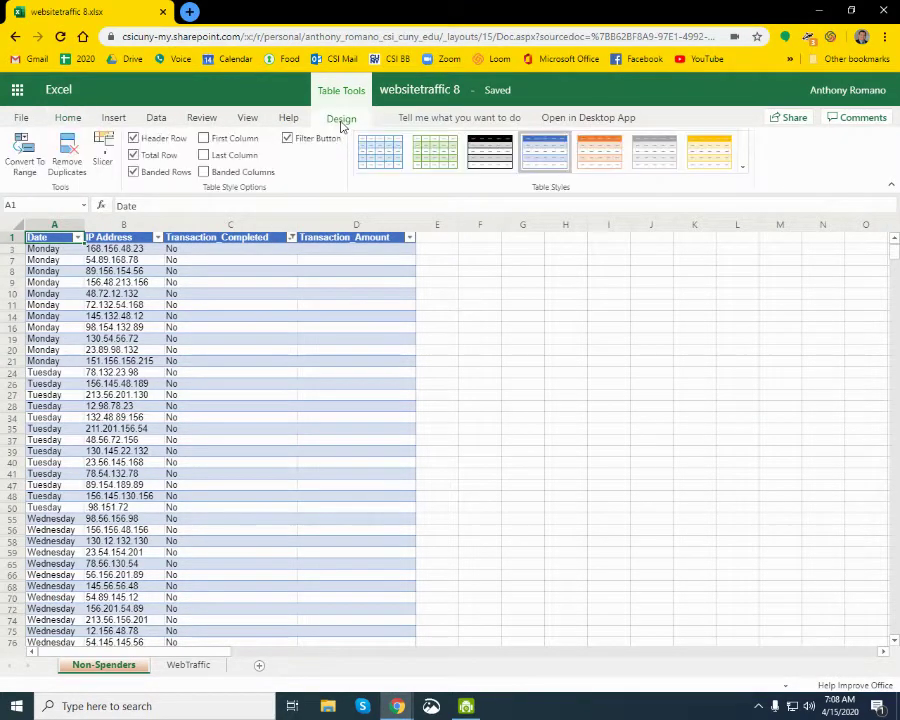
left_click(592, 172)
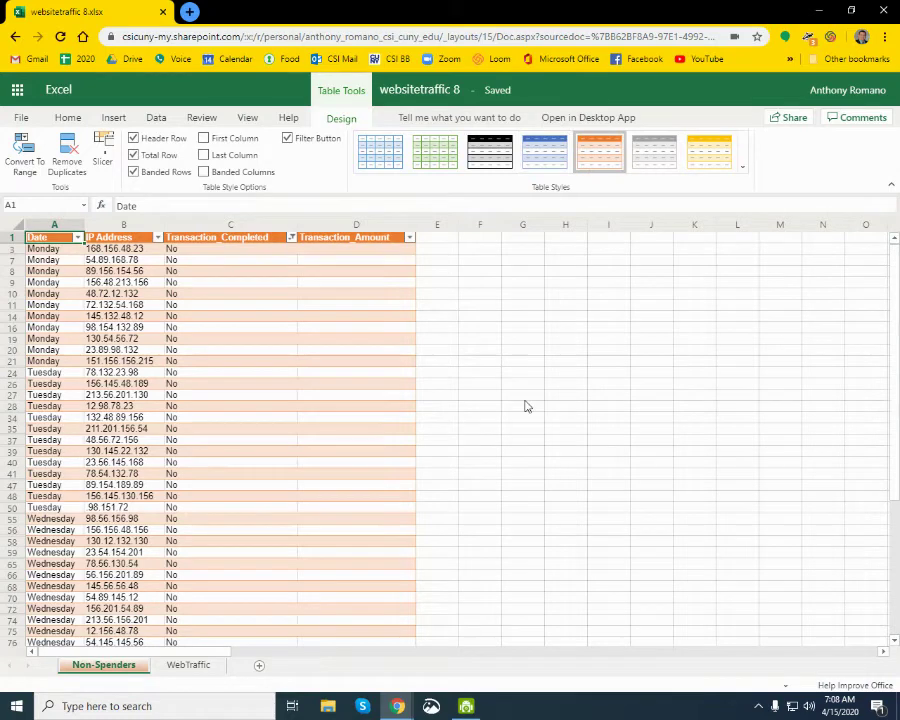
key("alt+Tab")
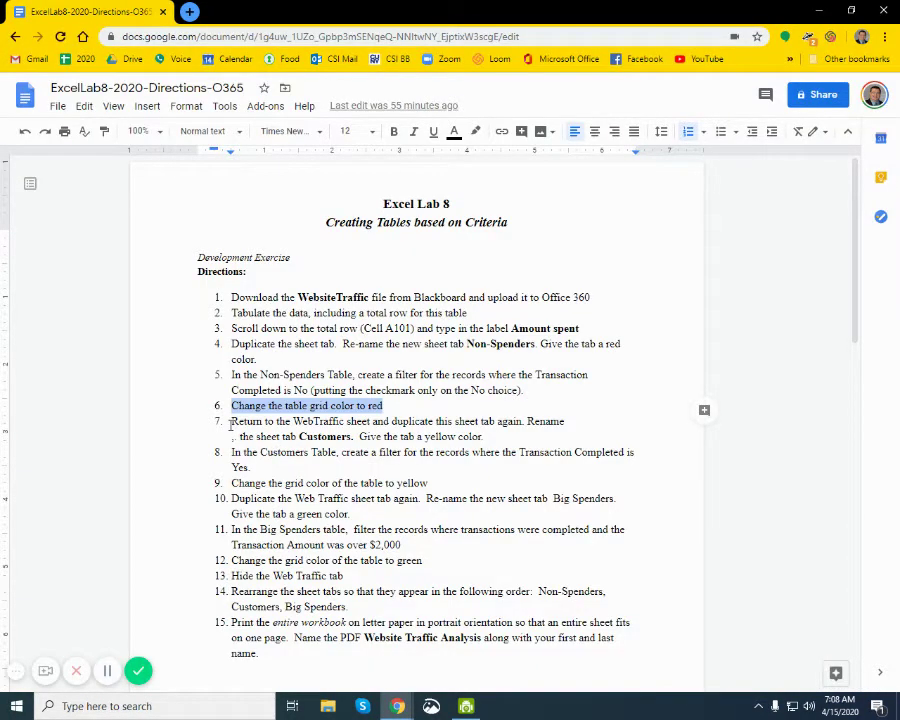
- Highlight step 7 on copying WebTraffic to a Customers sheet, then return to Excel
left_click_drag(229, 421, 302, 436)
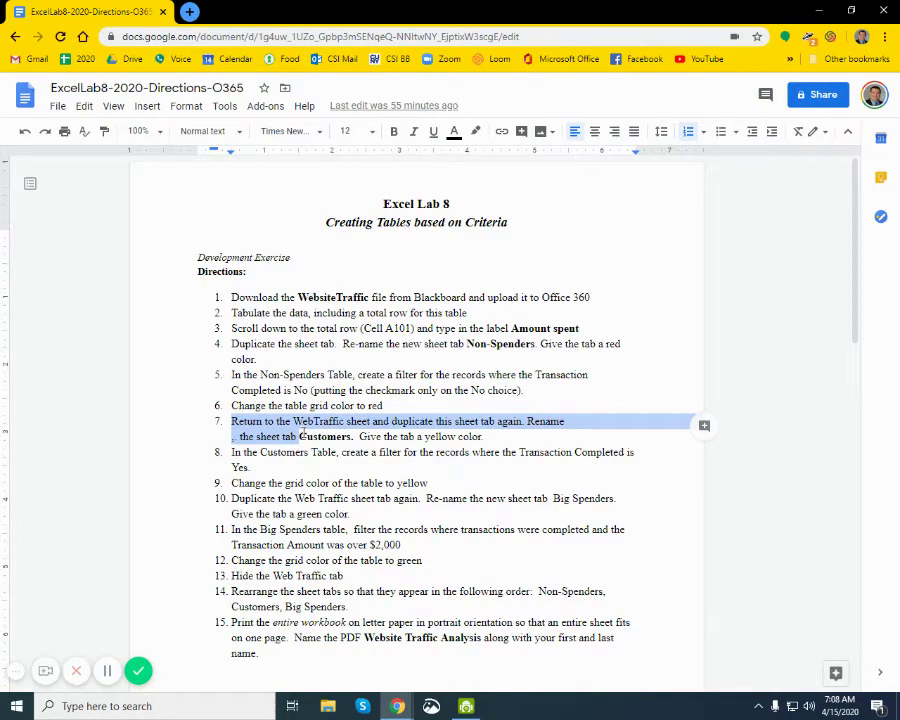
left_click_drag(303, 431, 358, 437)
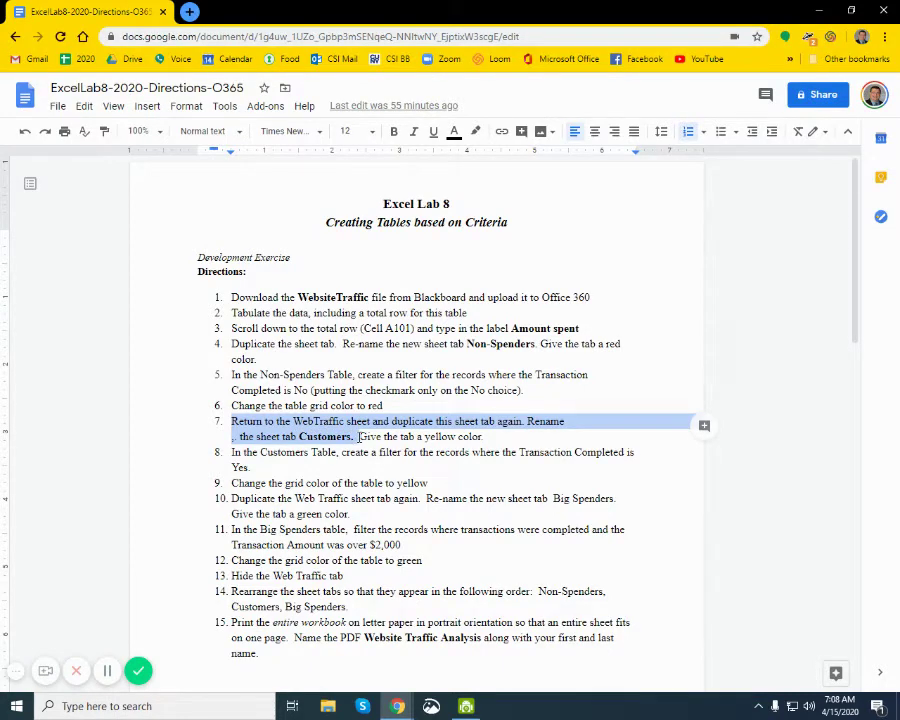
left_click_drag(358, 437, 488, 440)
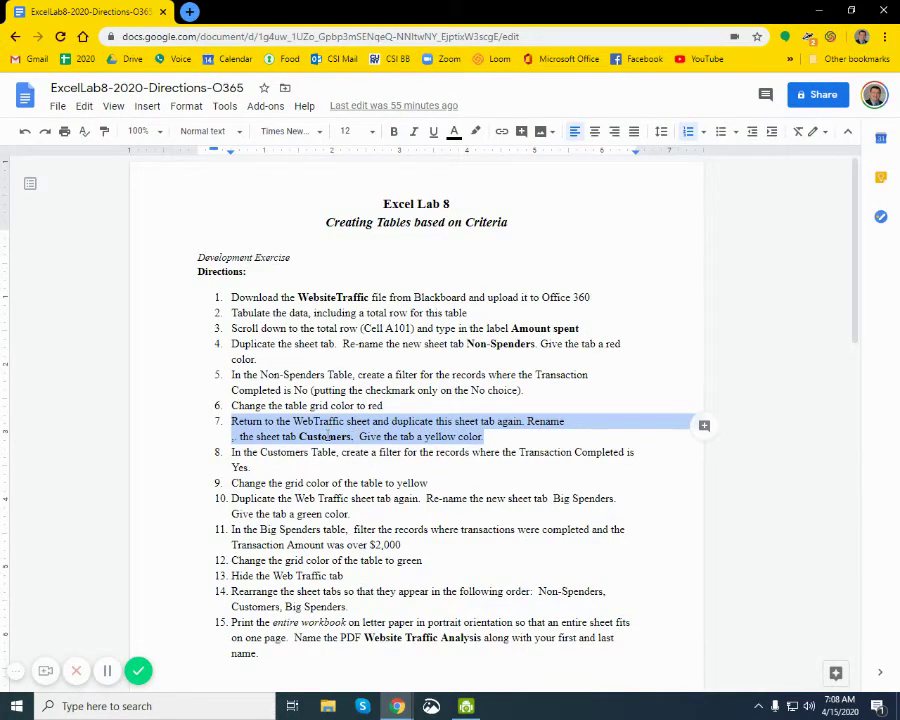
double_click(327, 437)
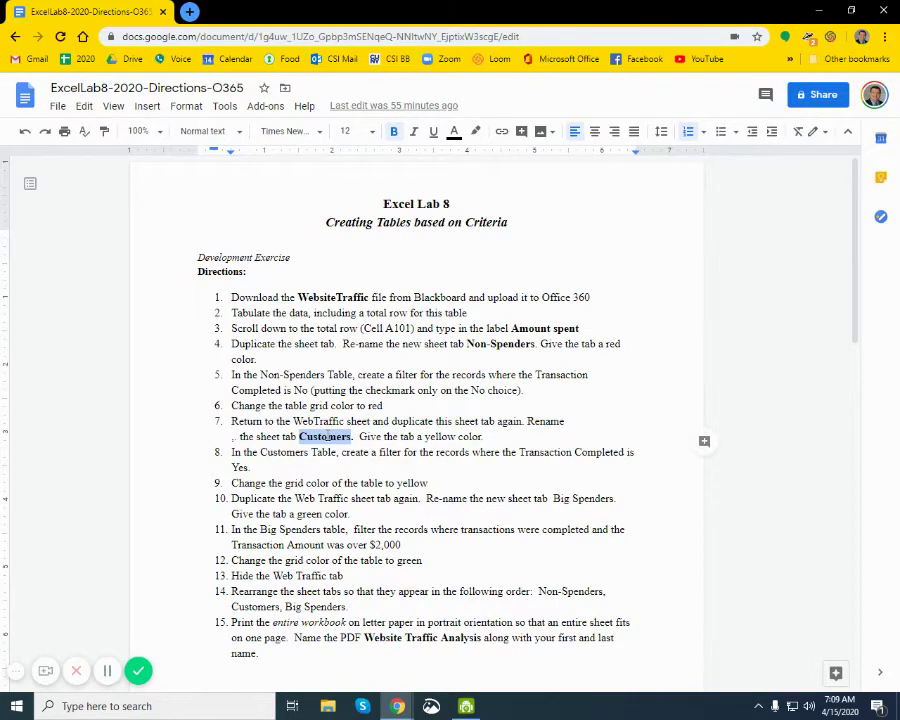
key("alt+Tab")
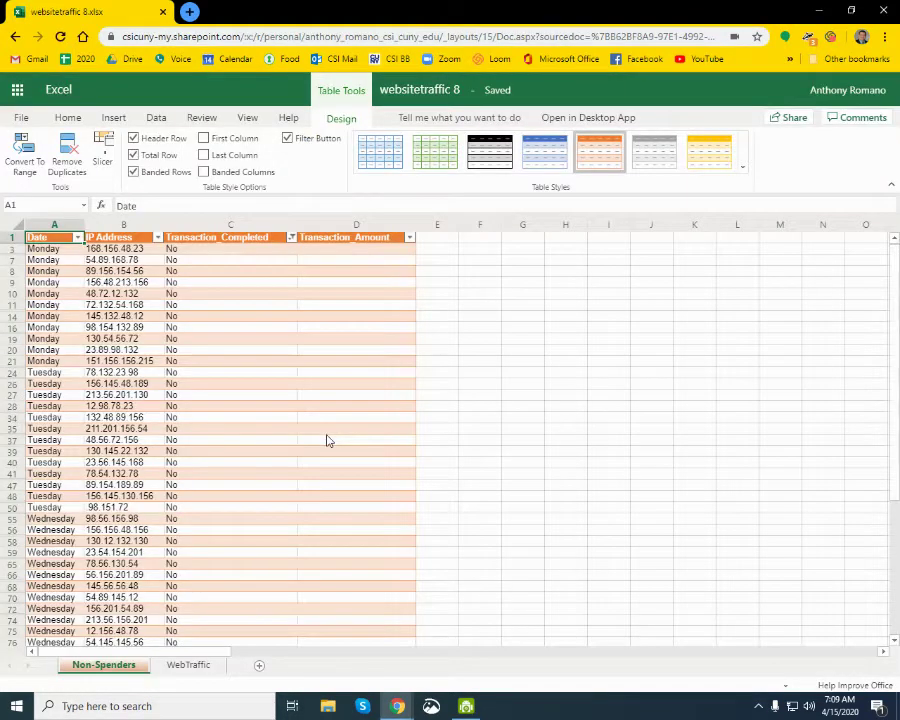
- Duplicate the WebTraffic sheet again and rename this copy 'Customers'
left_click(220, 665)
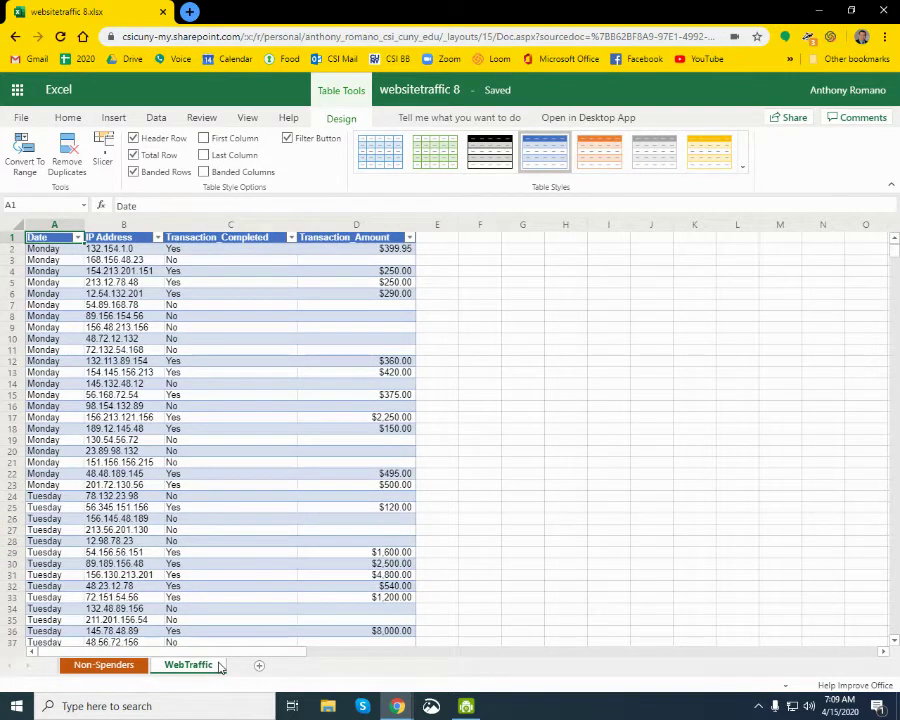
right_click(220, 667)
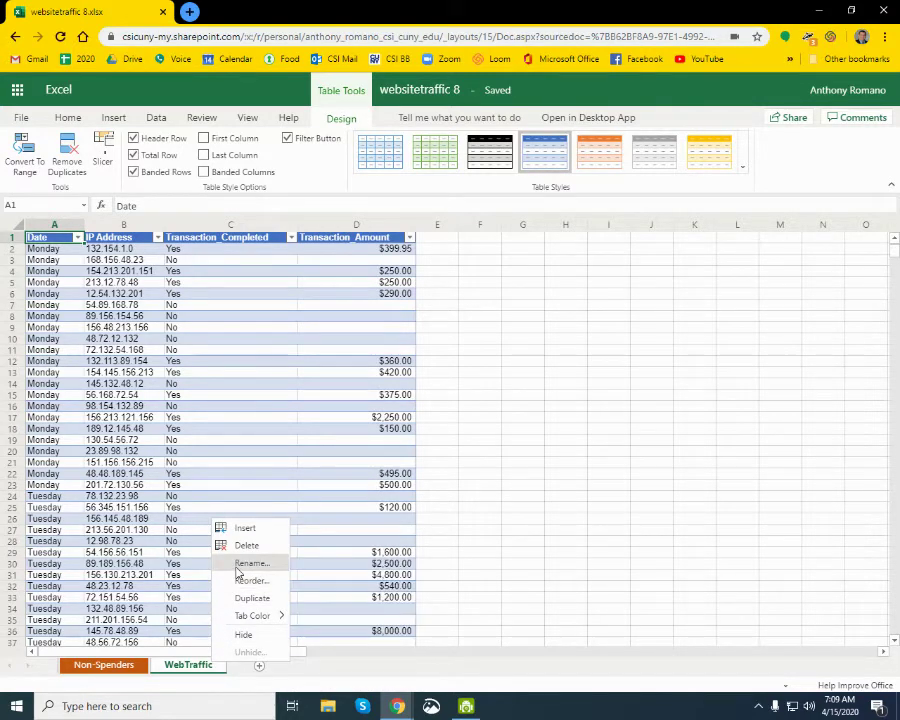
left_click(236, 599)
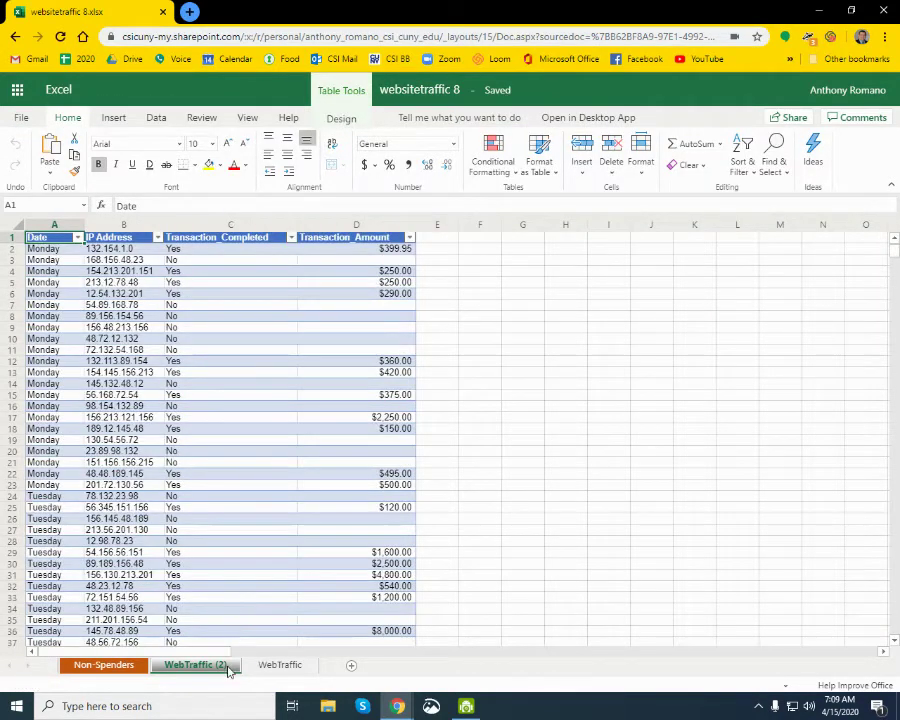
right_click(229, 667)
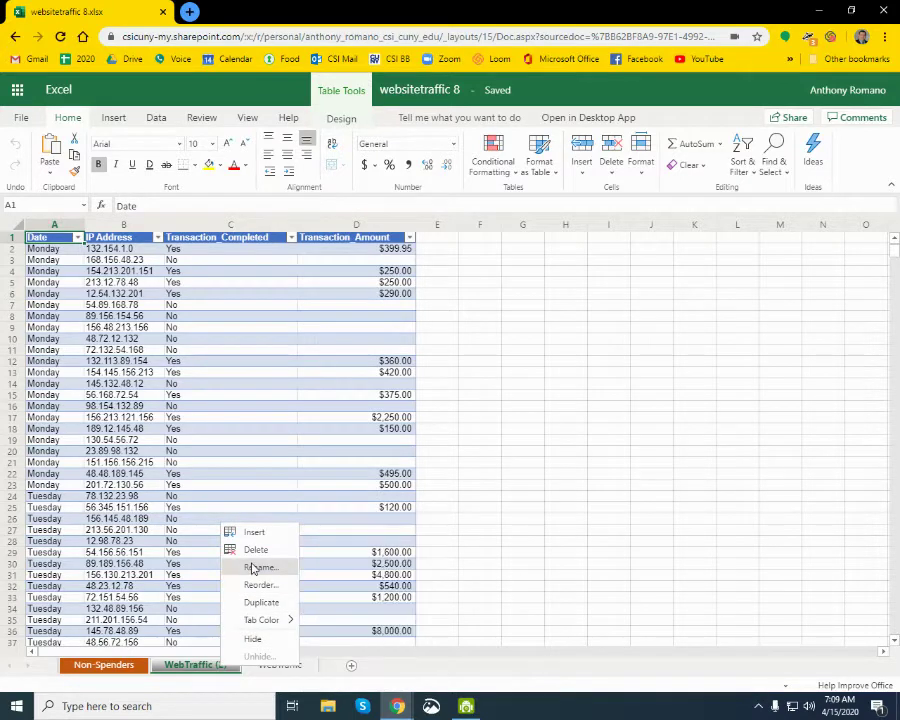
left_click(252, 568)
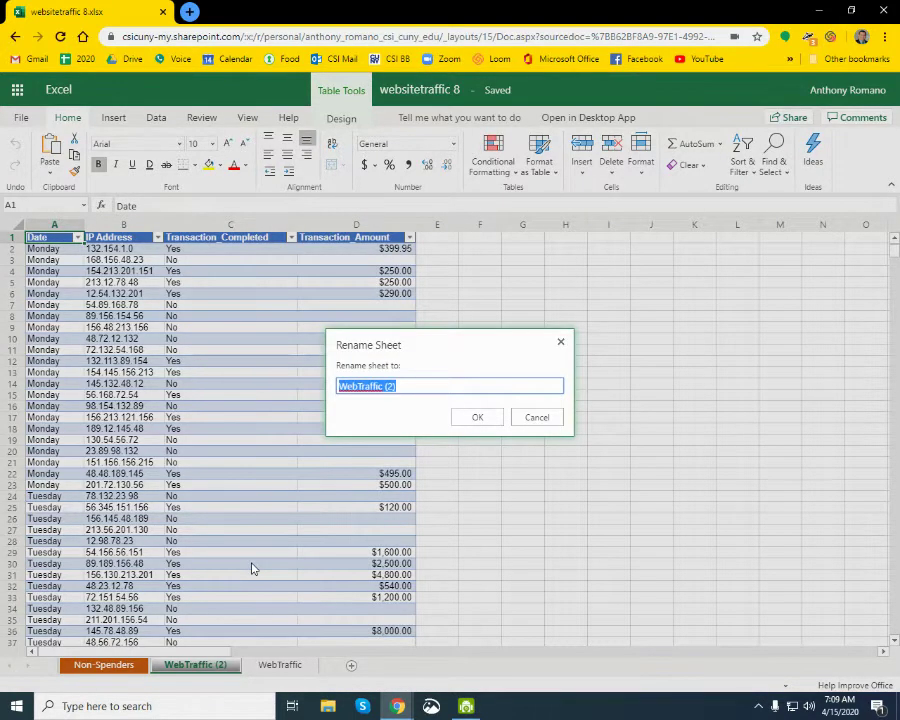
type("Customers")
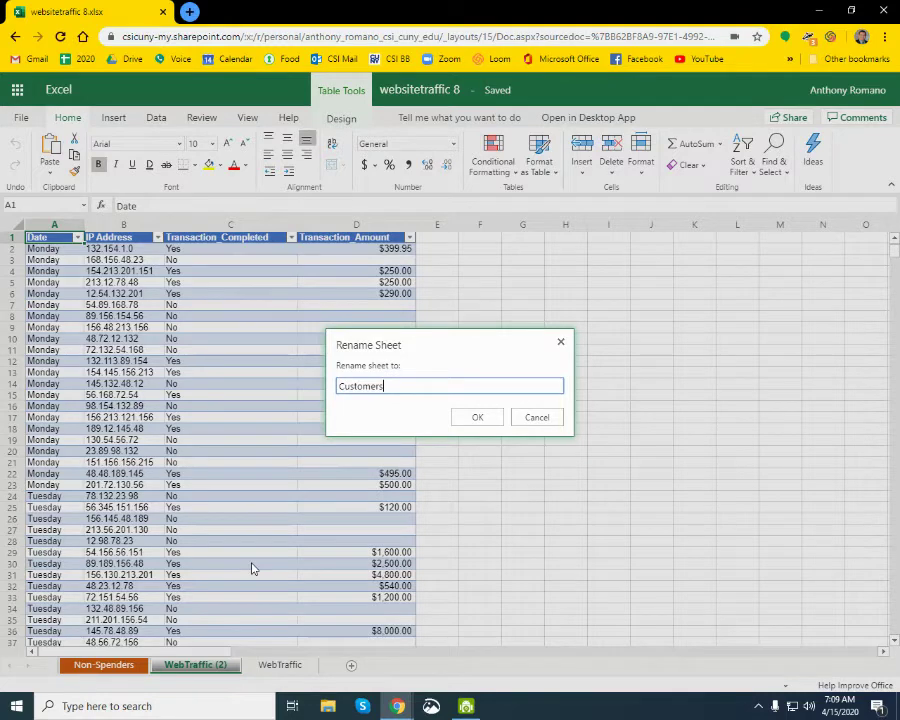
left_click(474, 418)
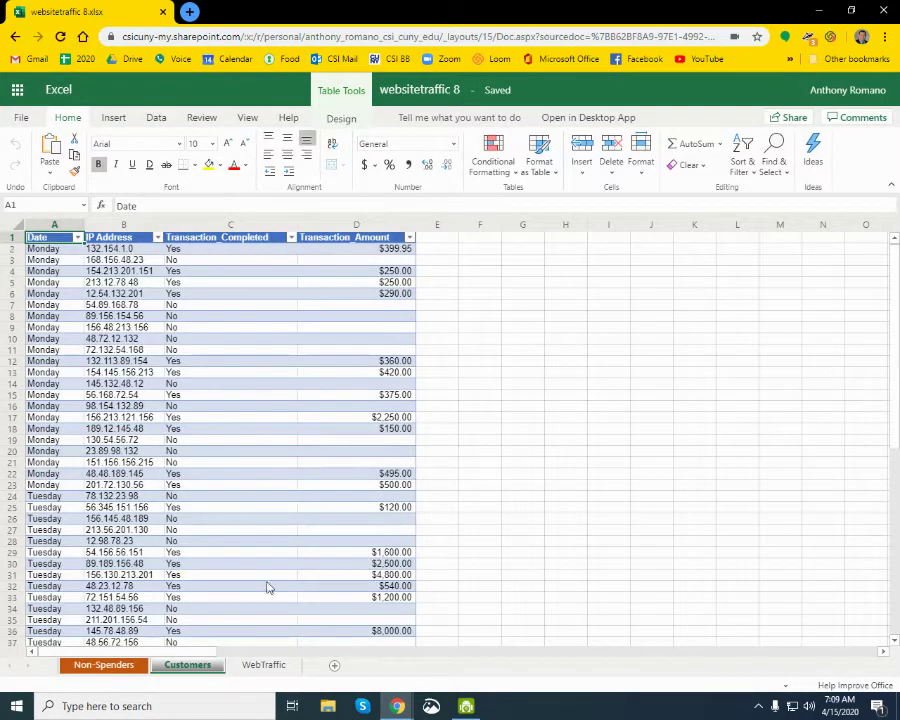
- Set the Customers sheet tab colour to yellow
right_click(206, 666)
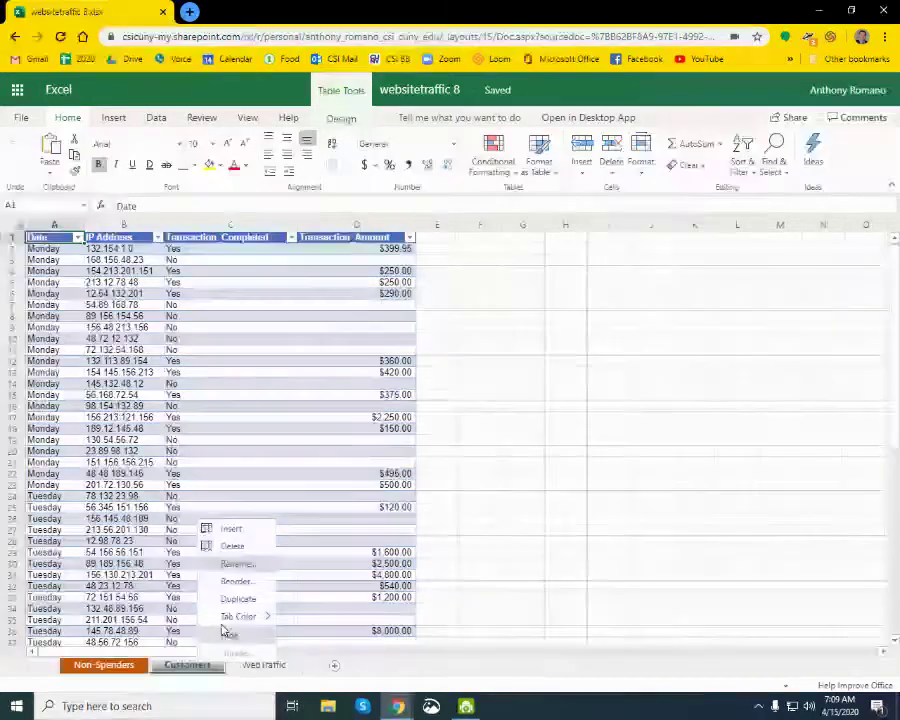
mouse_move(226, 617)
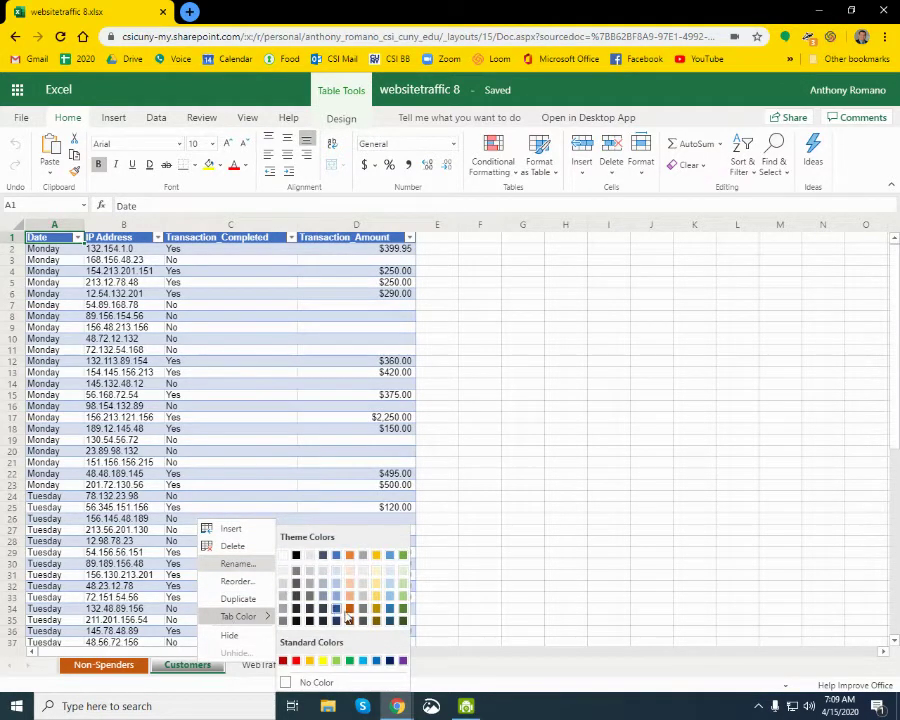
left_click(375, 603)
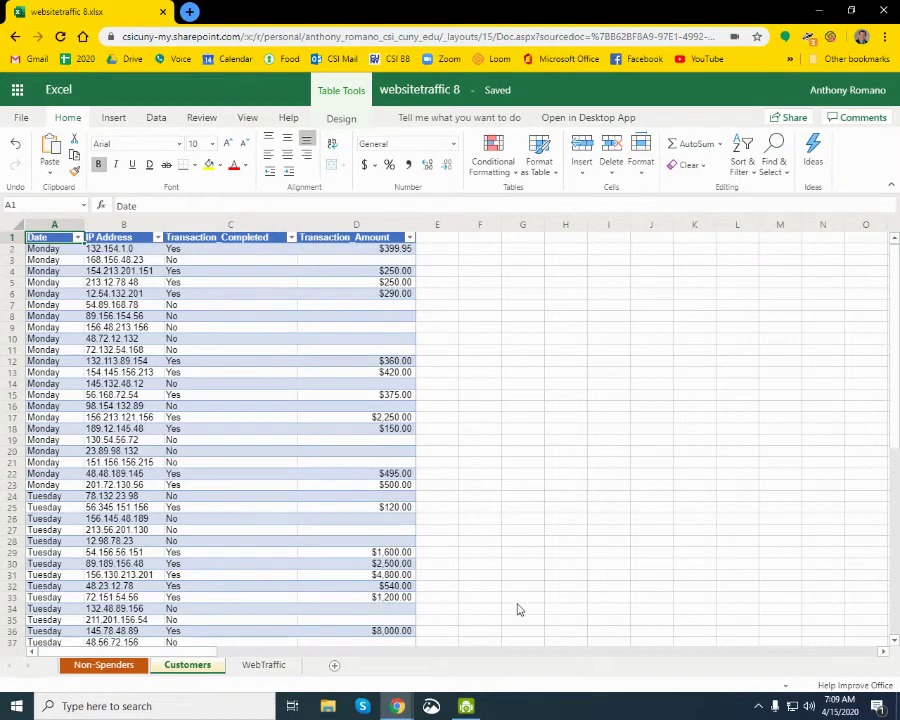
key("alt+Tab")
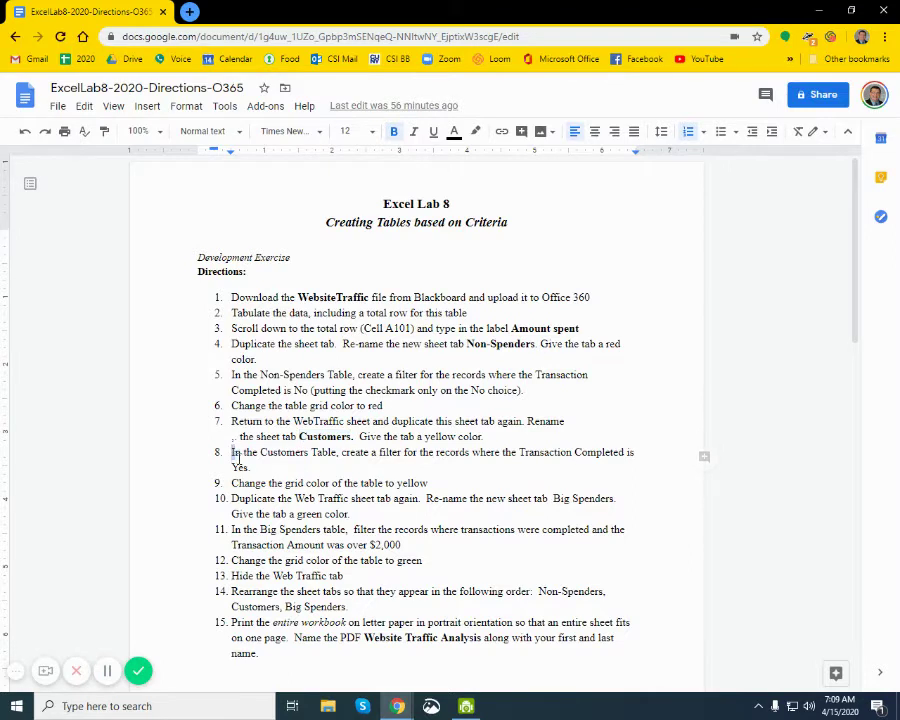
left_click_drag(231, 452, 237, 465)
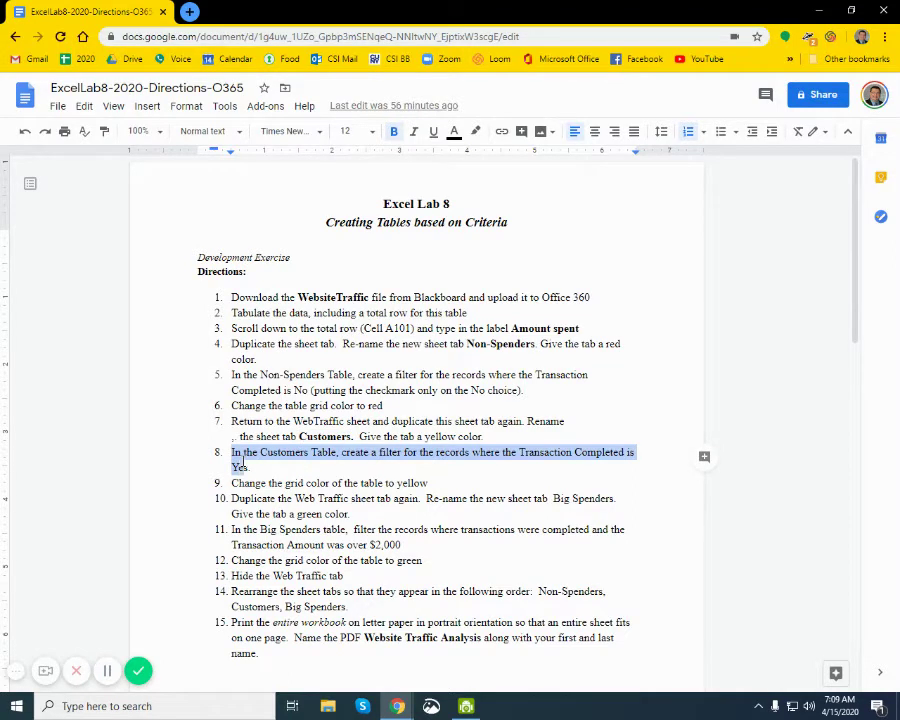
left_click_drag(246, 465, 248, 466)
left_click_drag(247, 466, 265, 468)
key("alt+Tab")
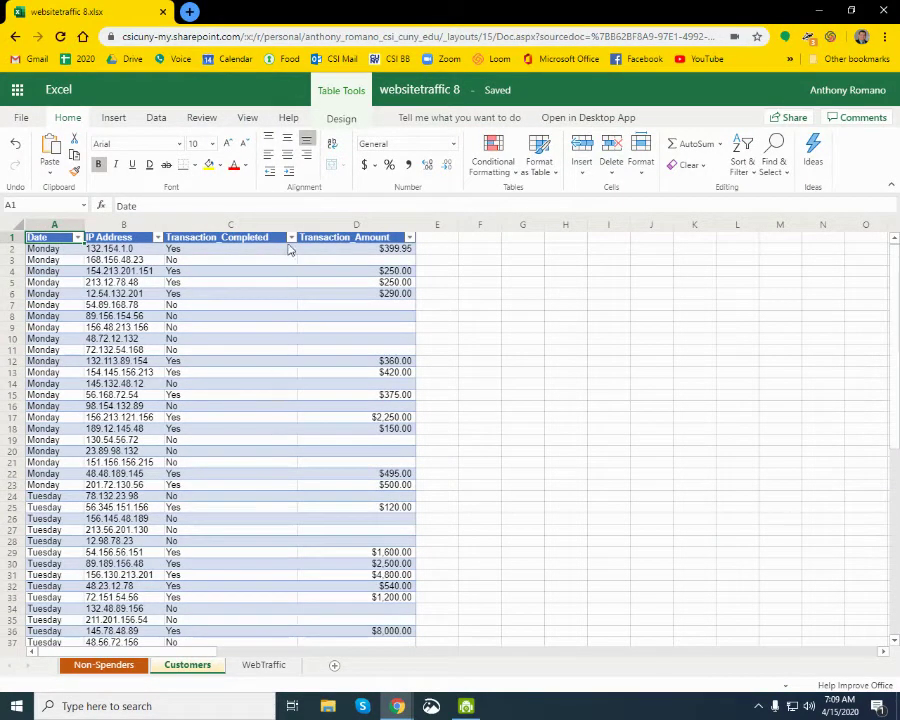
- Filter the Customers table to show only Transaction_Completed 'Yes' rows, then return to the directions
left_click(291, 238)
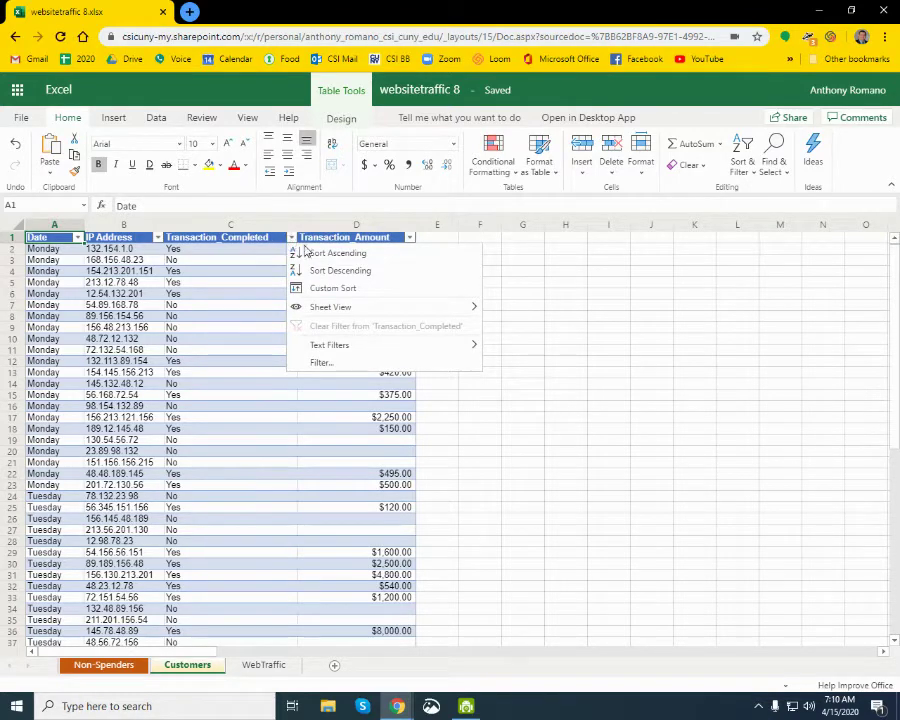
left_click(315, 362)
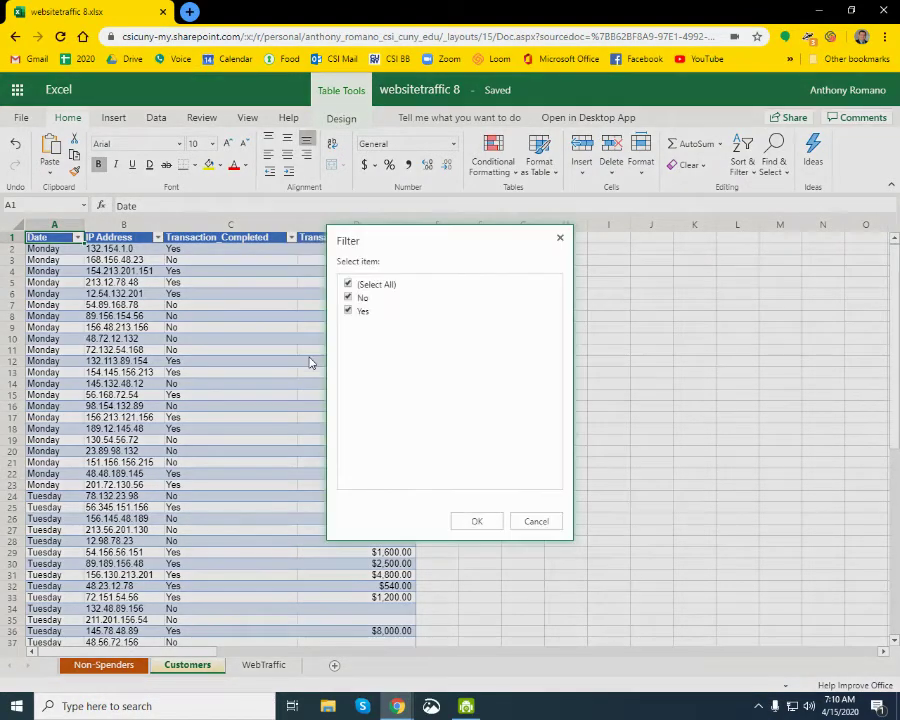
left_click(366, 285)
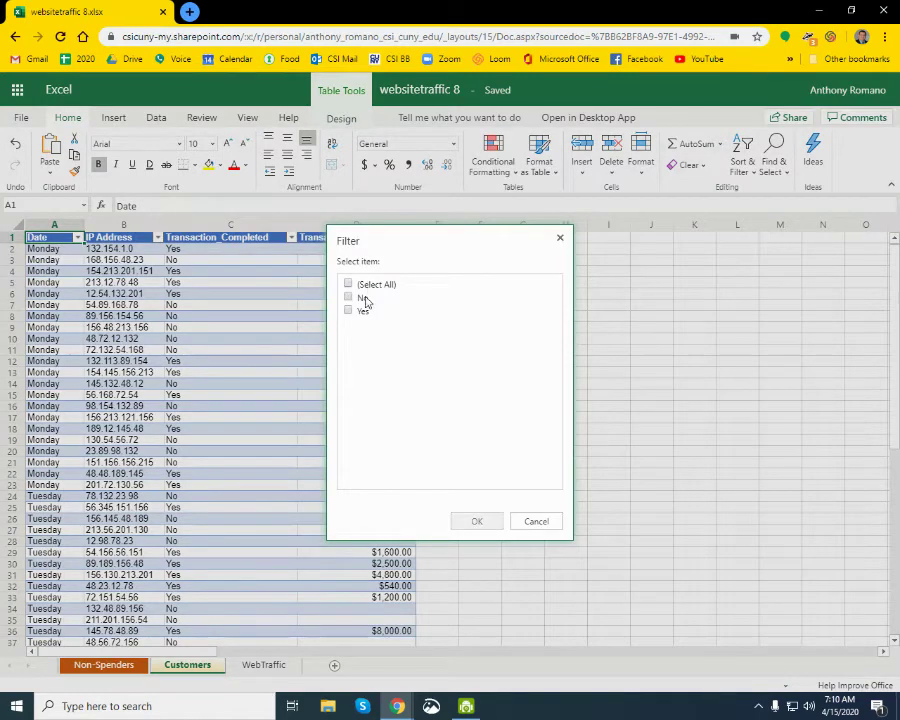
left_click(363, 313)
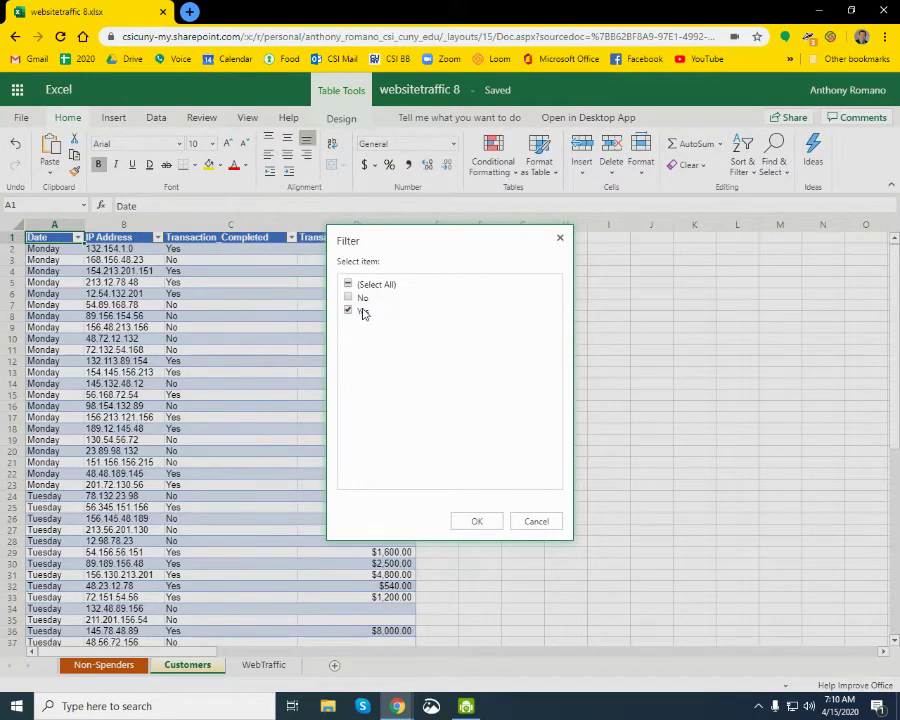
left_click(474, 520)
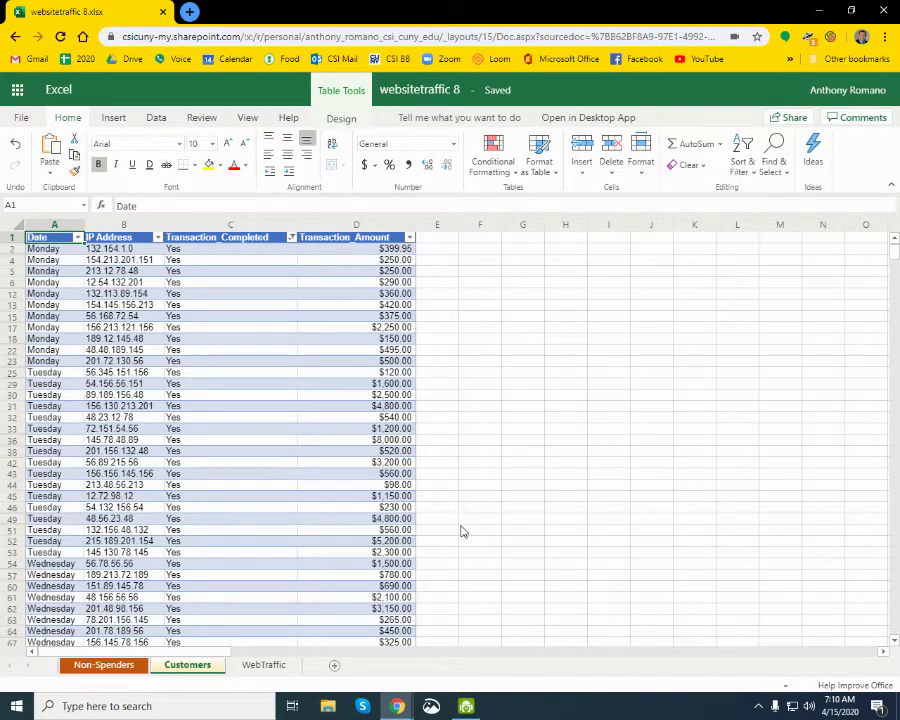
key("alt+Tab")
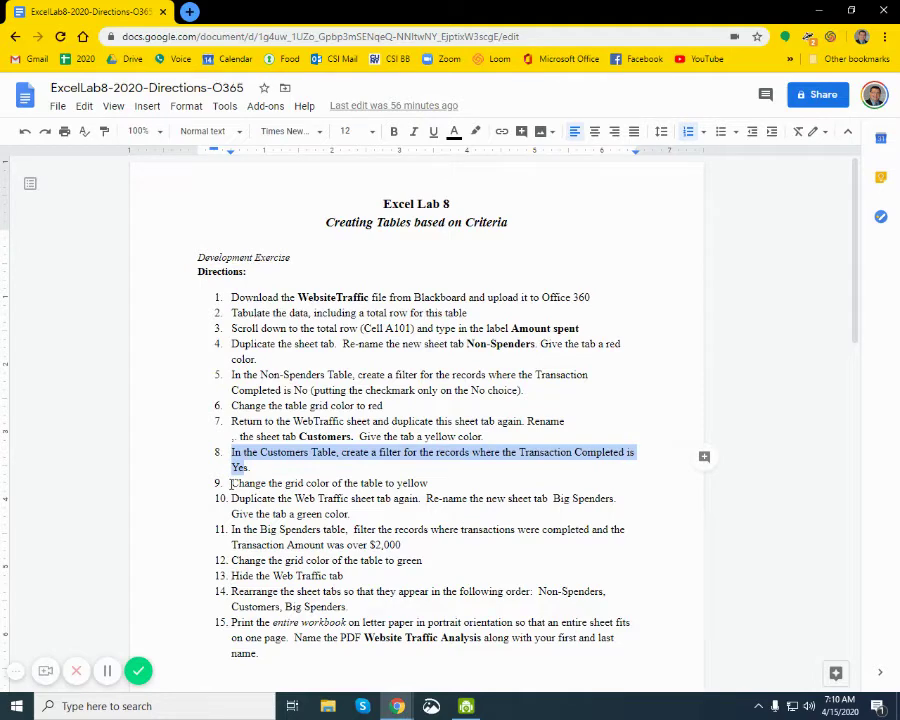
- Highlight step 9's yellow table-colour direction, then return to the filtered Customers sheet
left_click_drag(231, 484, 430, 484)
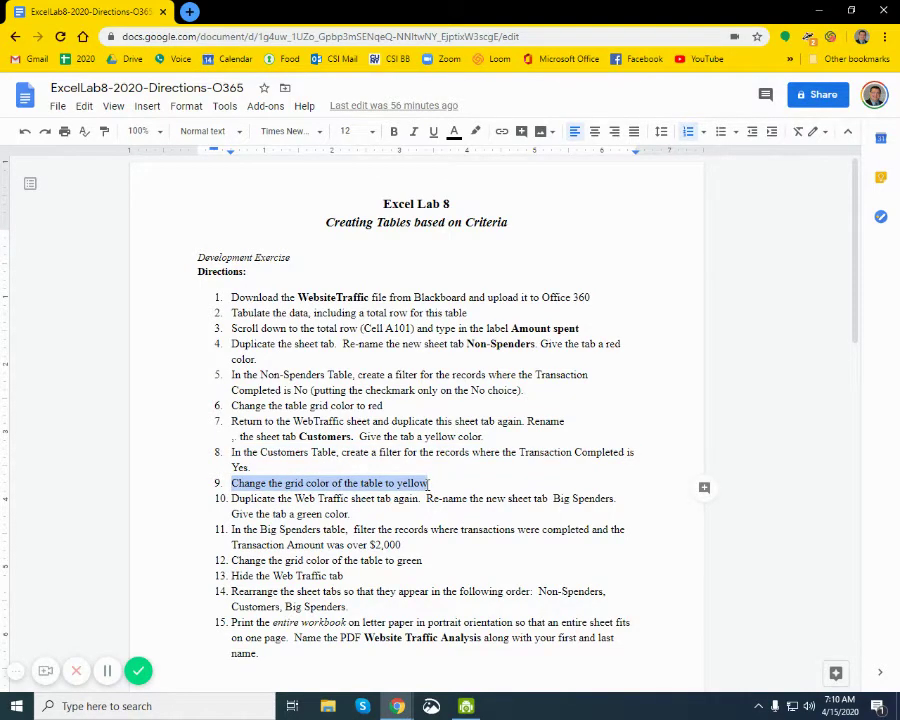
key("alt+Tab")
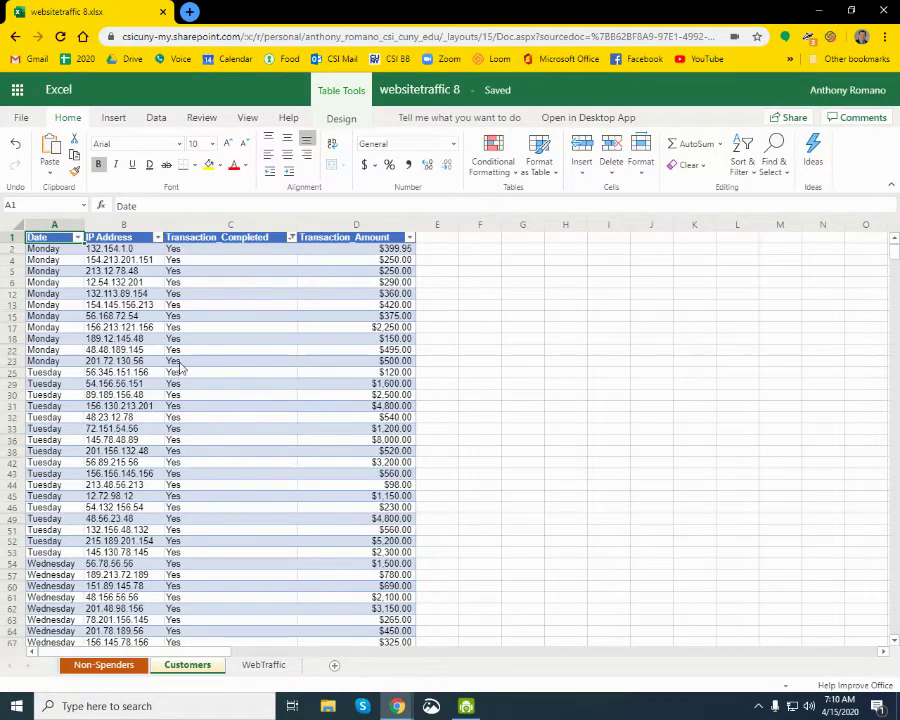
- Apply the Gold, Table Style Medium 5 style to the Customers table
left_click(341, 124)
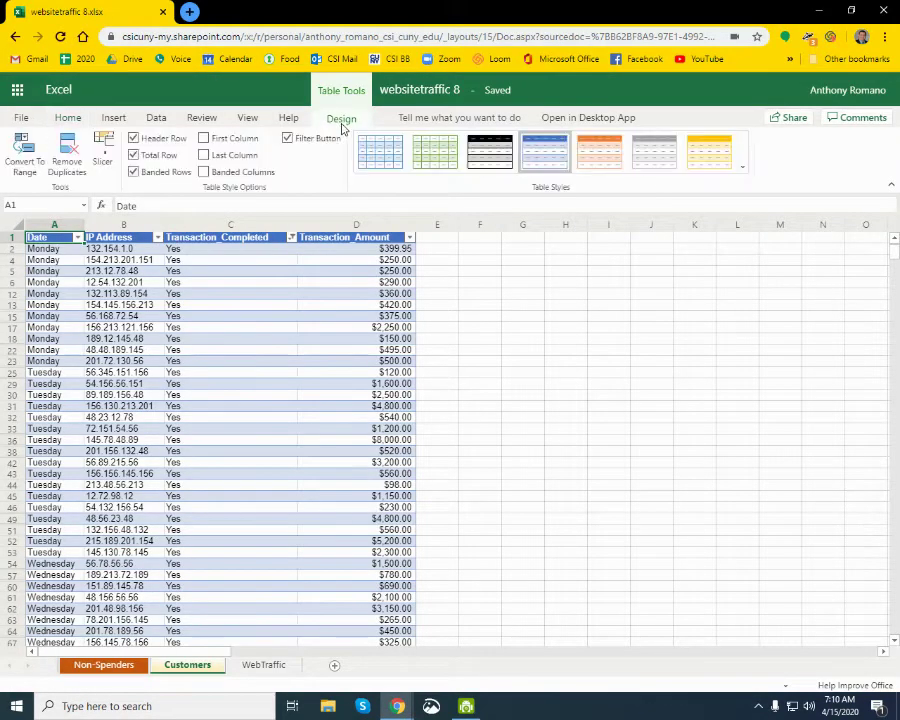
left_click(703, 170)
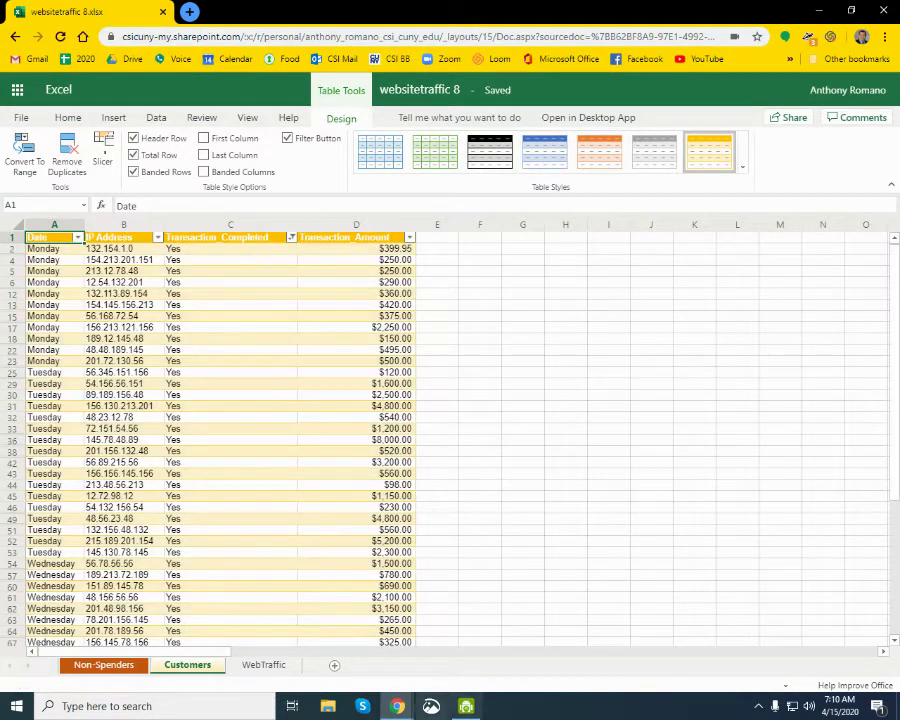
key("alt+Tab")
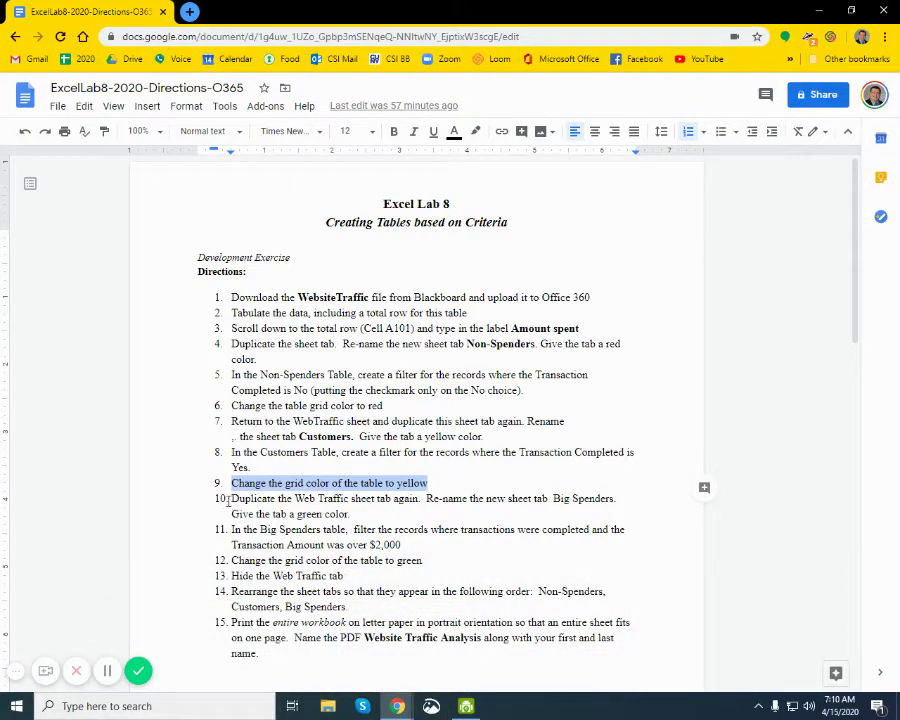
- Highlight step 10 and the new sheet name 'Big Spenders' in the directions
left_click_drag(231, 499, 353, 516)
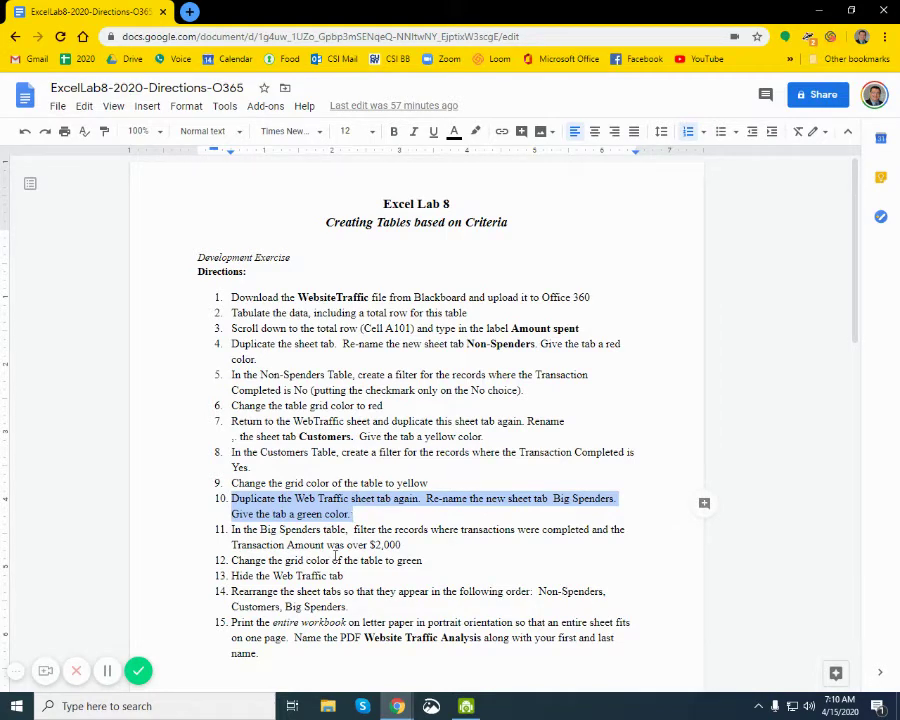
left_click(553, 498)
left_click_drag(553, 498, 595, 509)
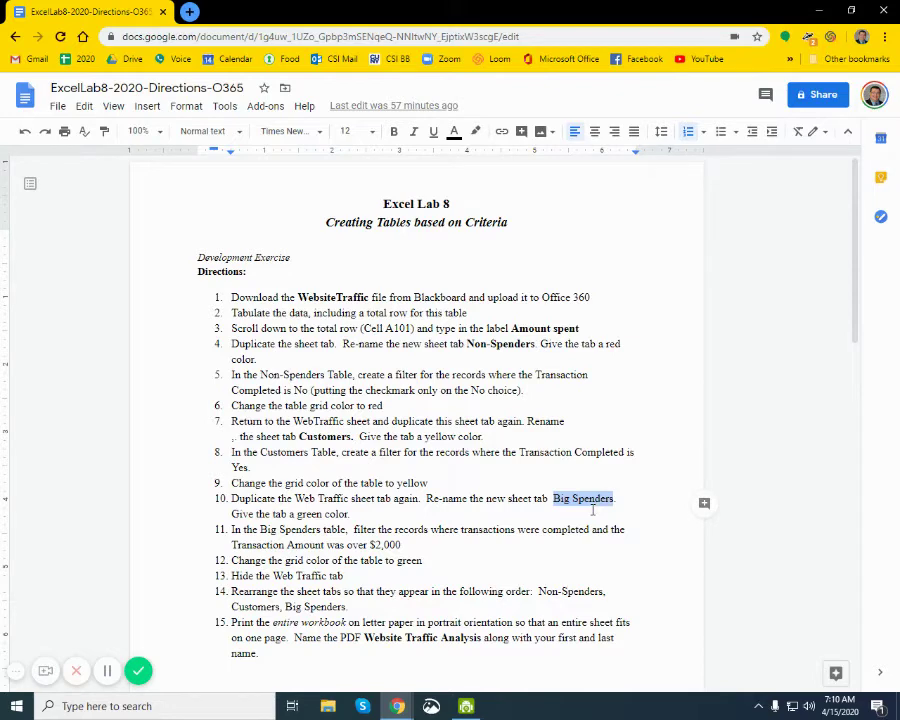
key("alt+Tab")
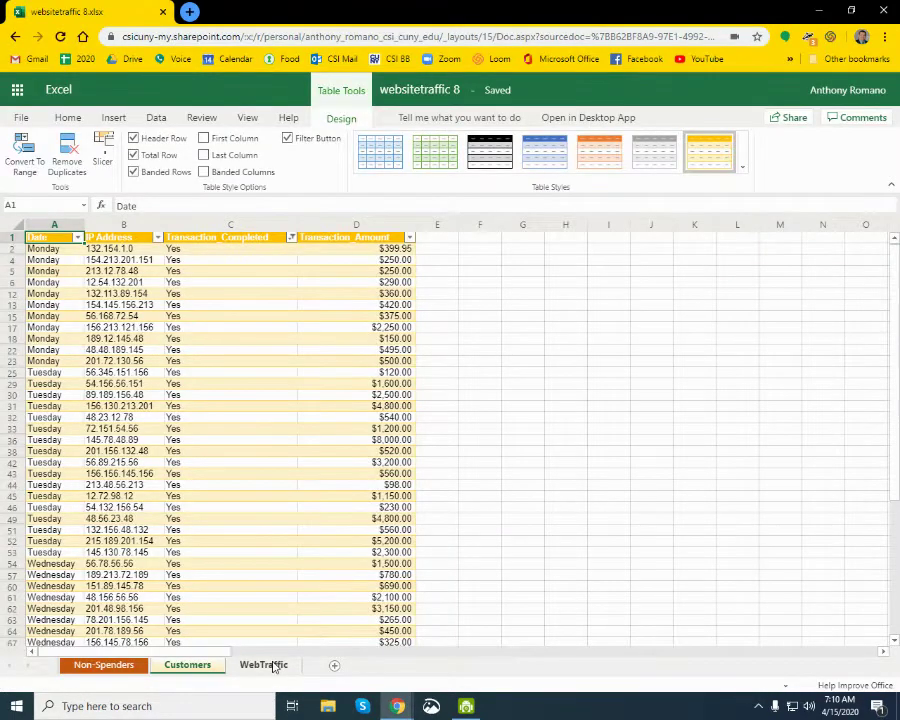
- Duplicate the WebTraffic sheet and rename the copy 'Big Spenders'
left_click(265, 665)
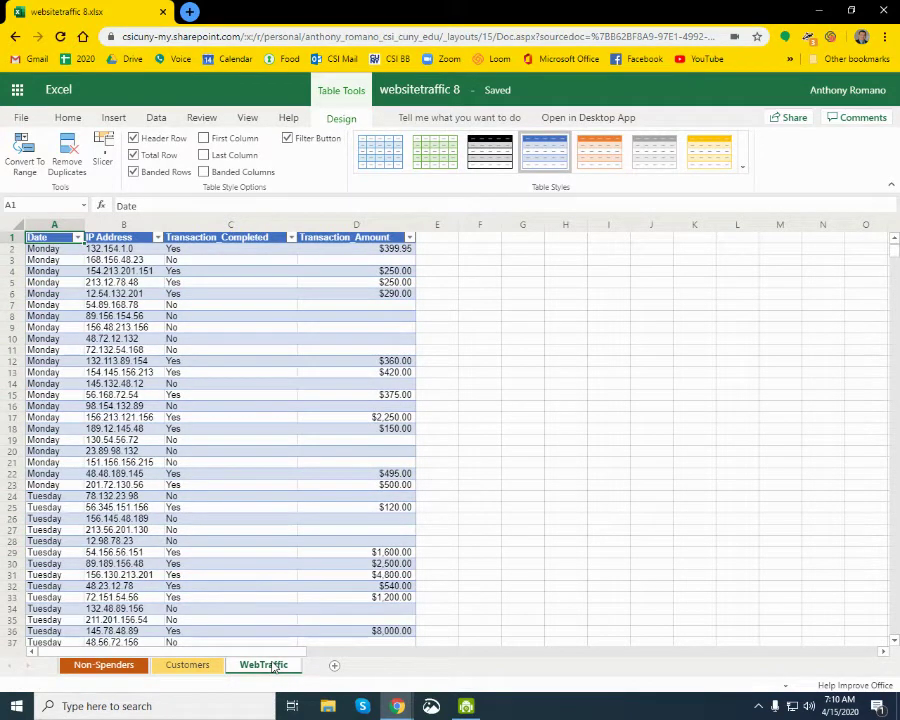
right_click(269, 667)
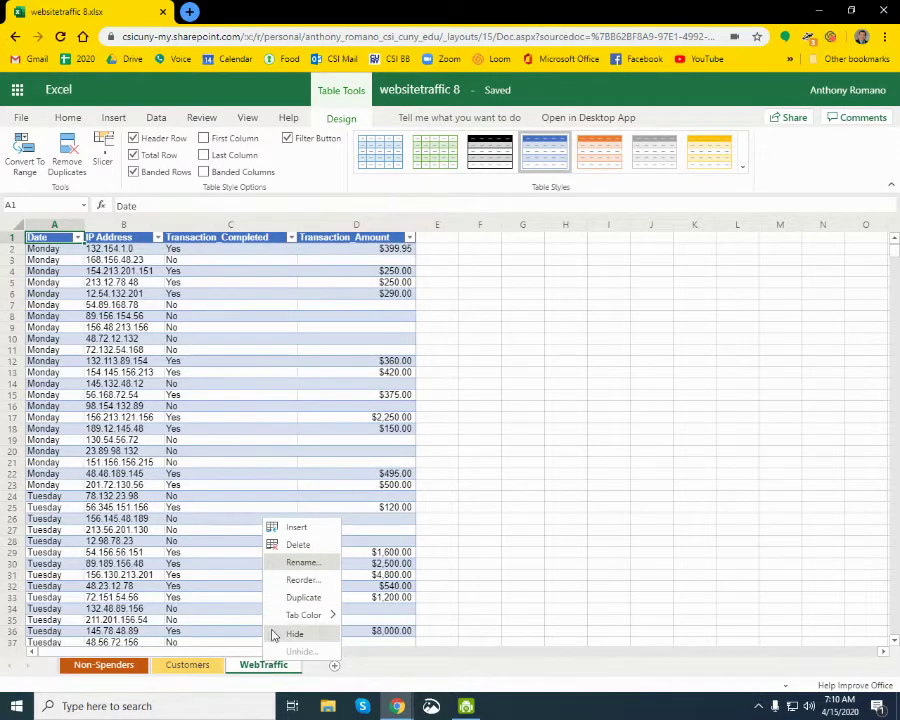
left_click(288, 597)
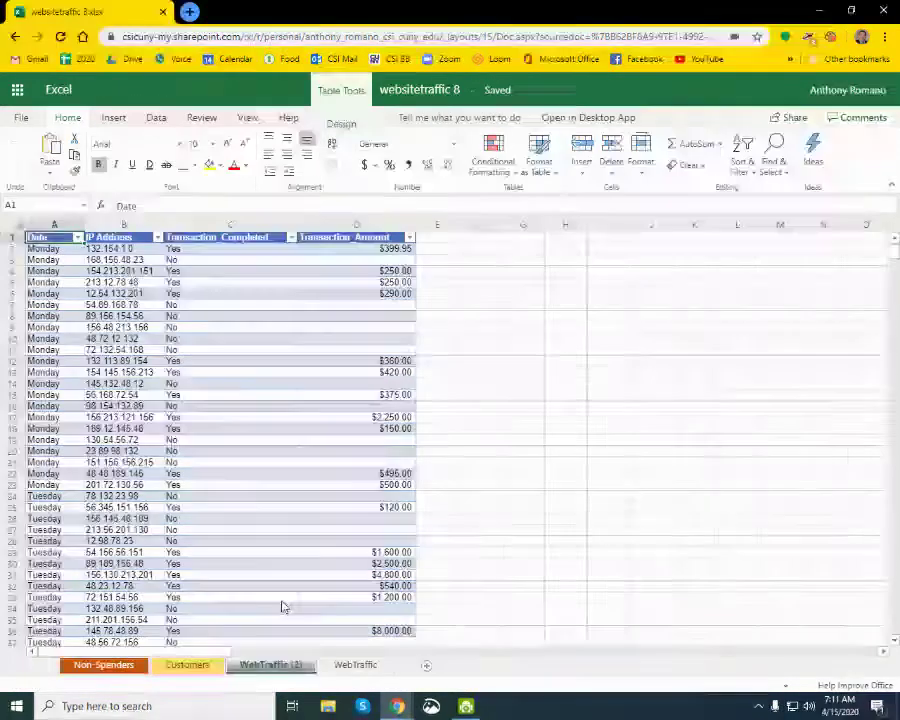
right_click(272, 668)
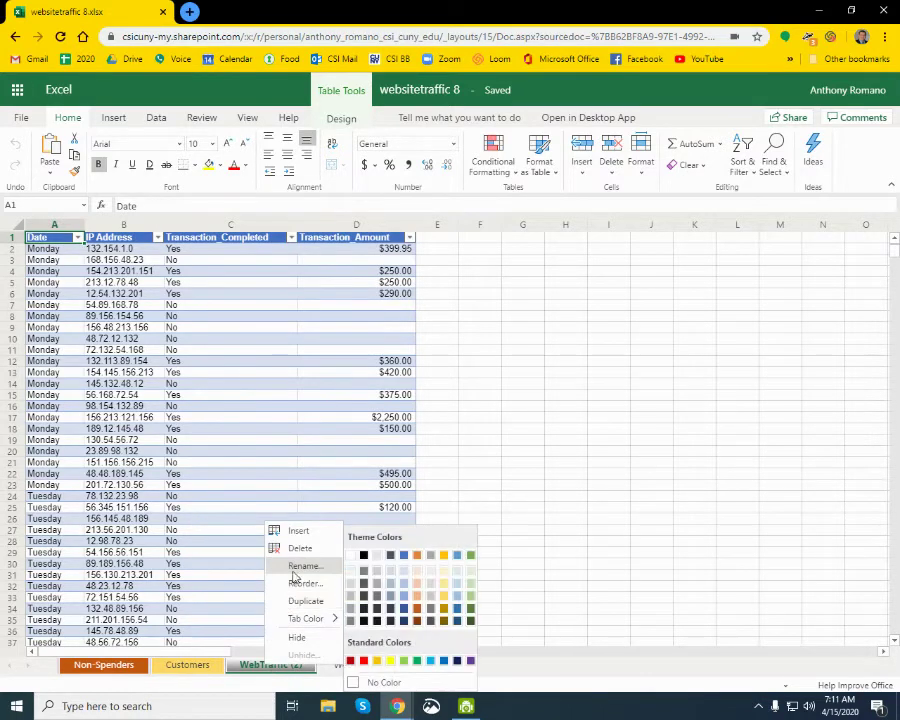
left_click(296, 566)
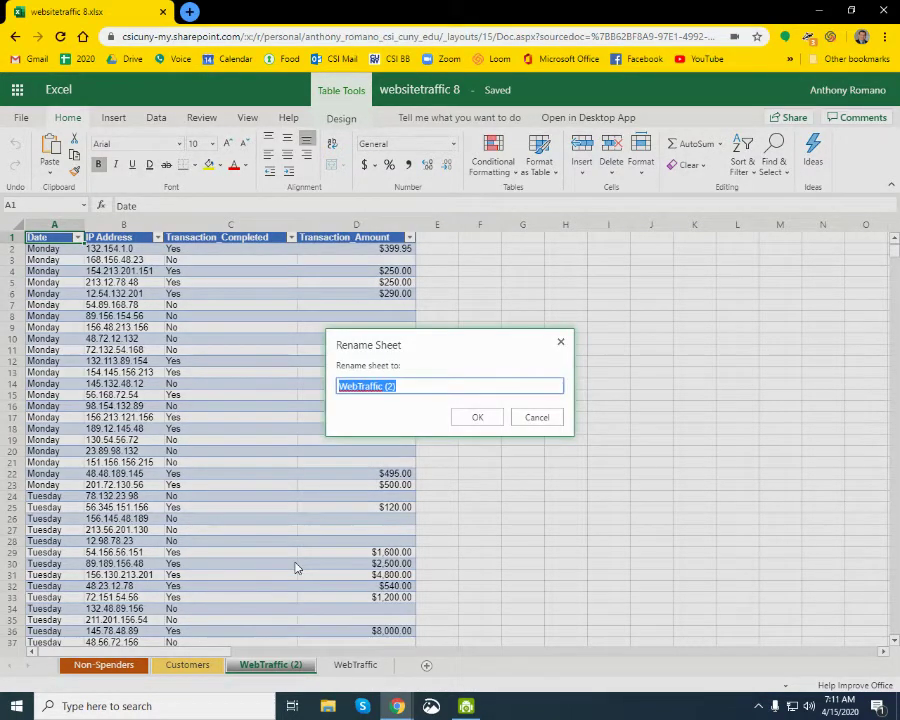
type("Big Spenders")
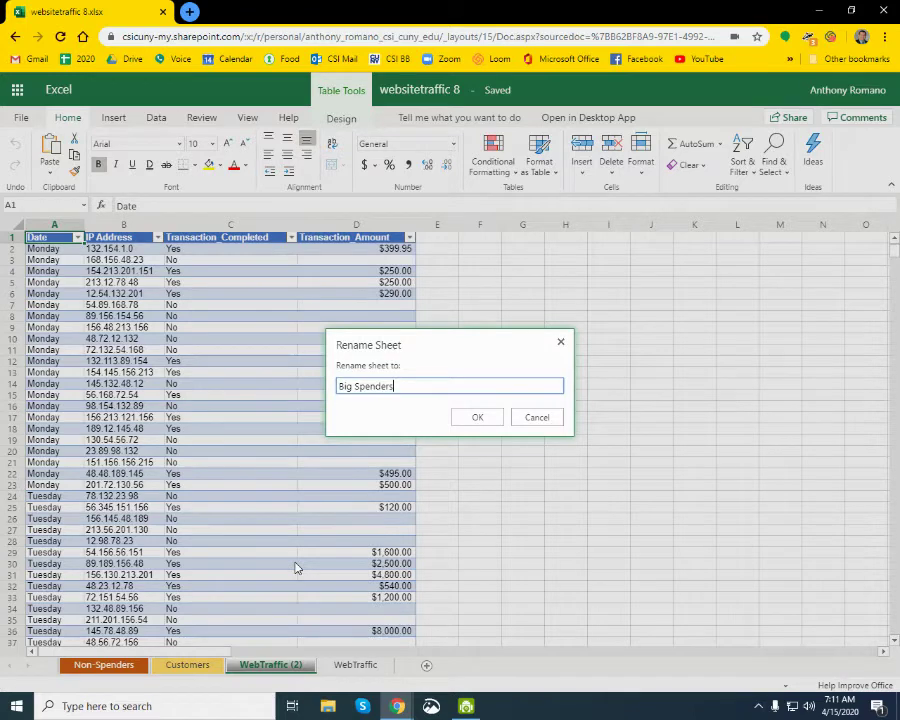
left_click(482, 418)
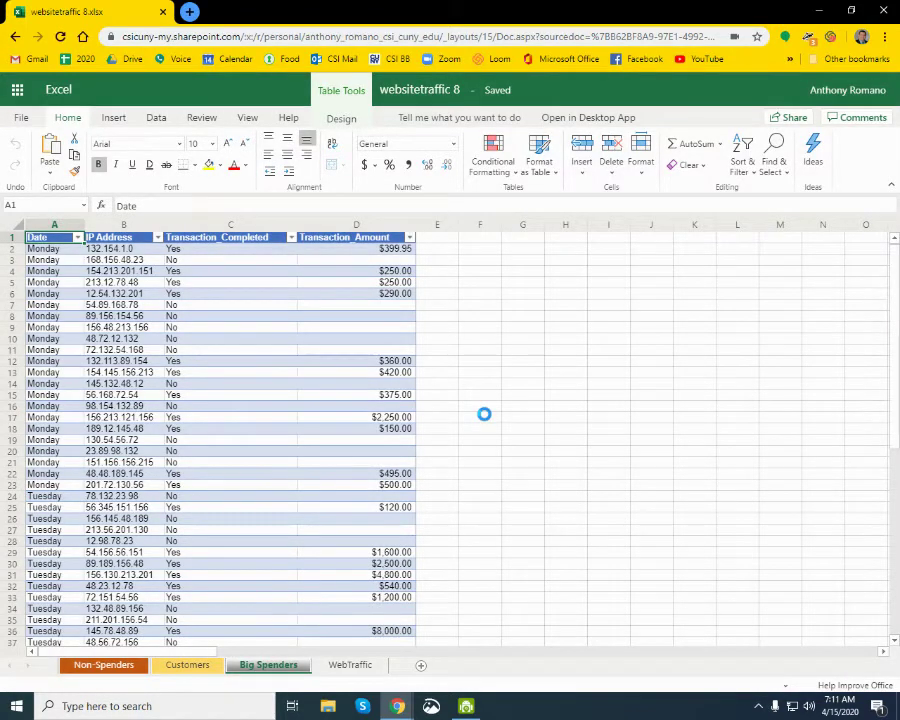
- Set the Big Spenders tab colour to green
right_click(275, 670)
mouse_move(294, 619)
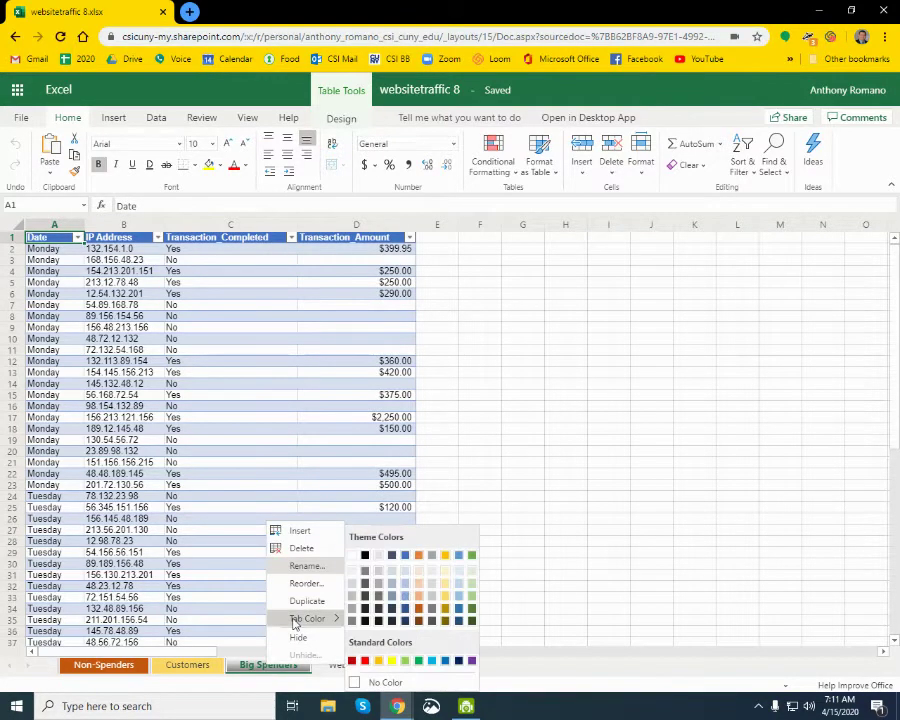
left_click(473, 612)
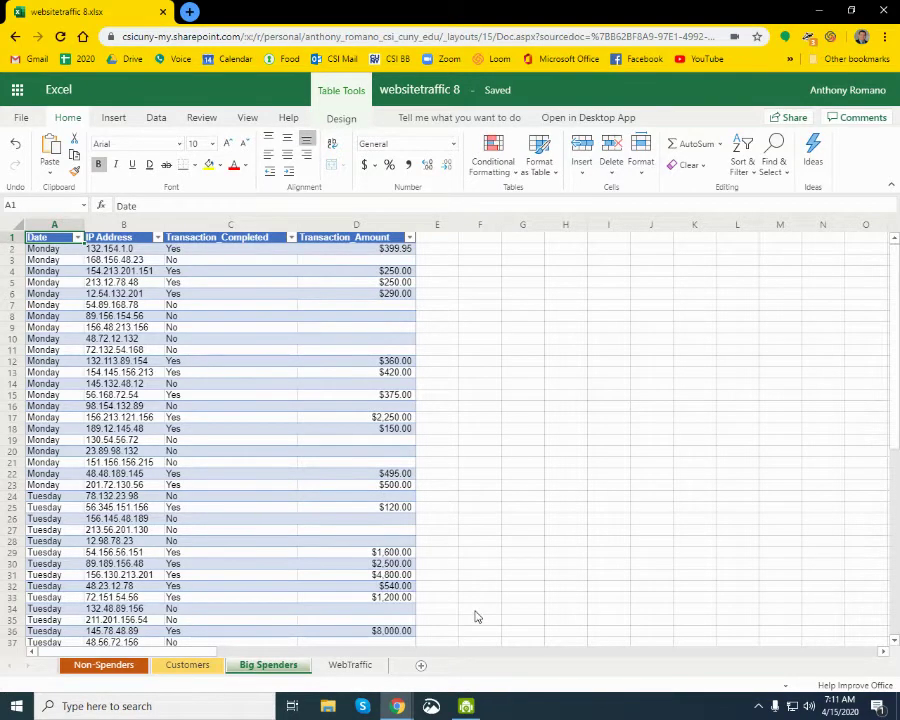
key("alt+Tab")
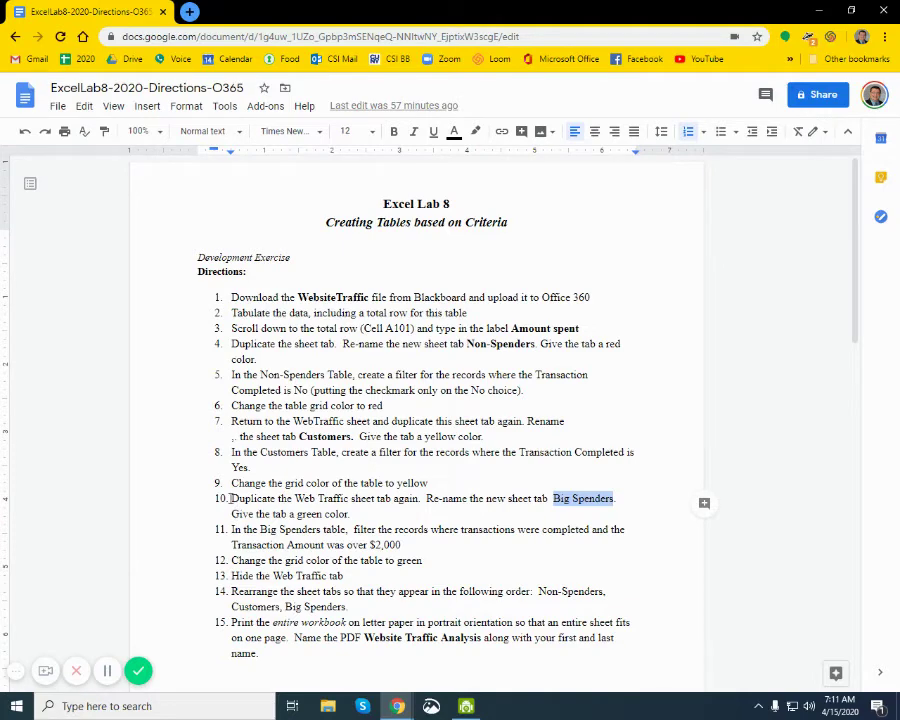
- Highlight steps 11 and 12 on the Big Spenders filter and green table colour
left_click(232, 529)
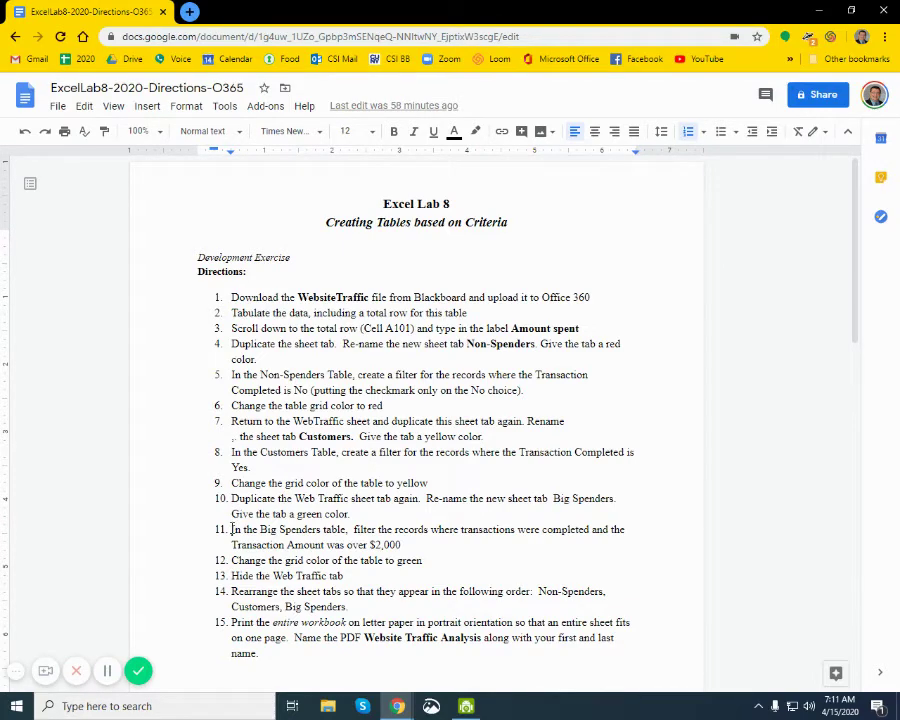
left_click(407, 545, "shift")
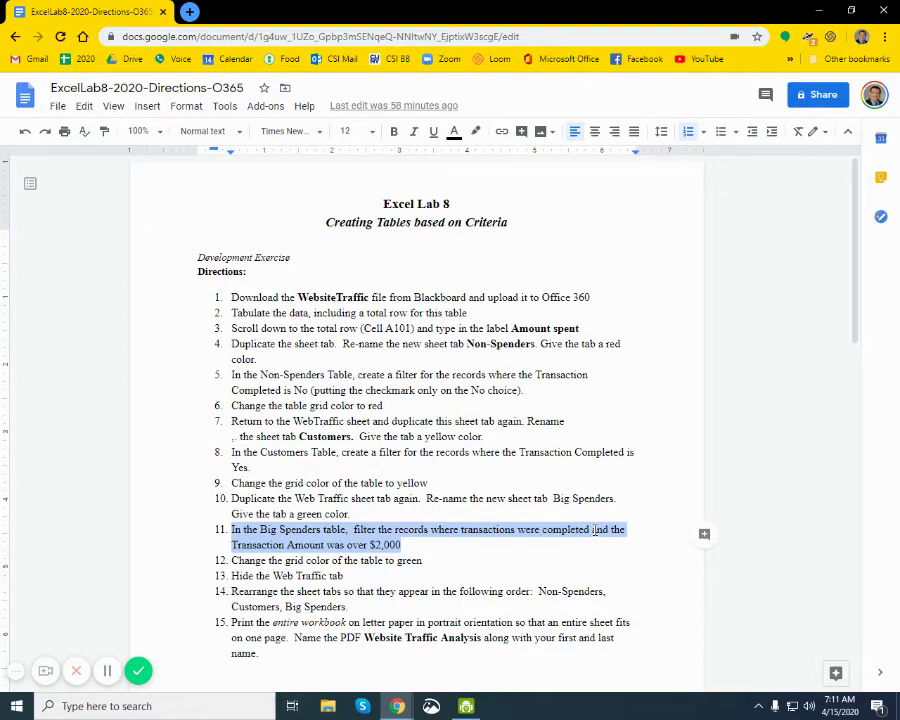
left_click(232, 562)
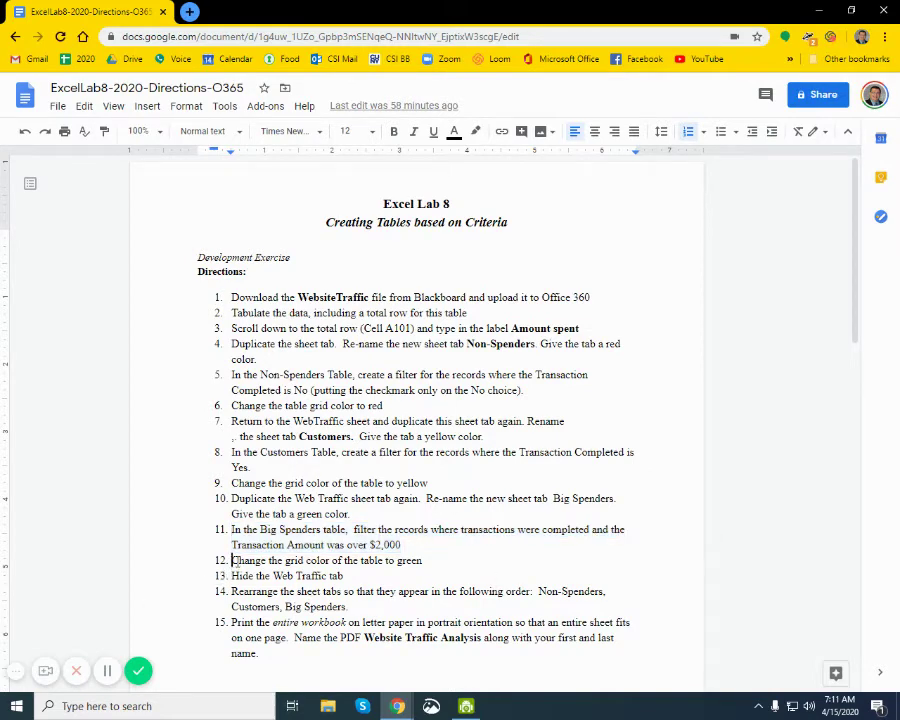
left_click(422, 560, "shift")
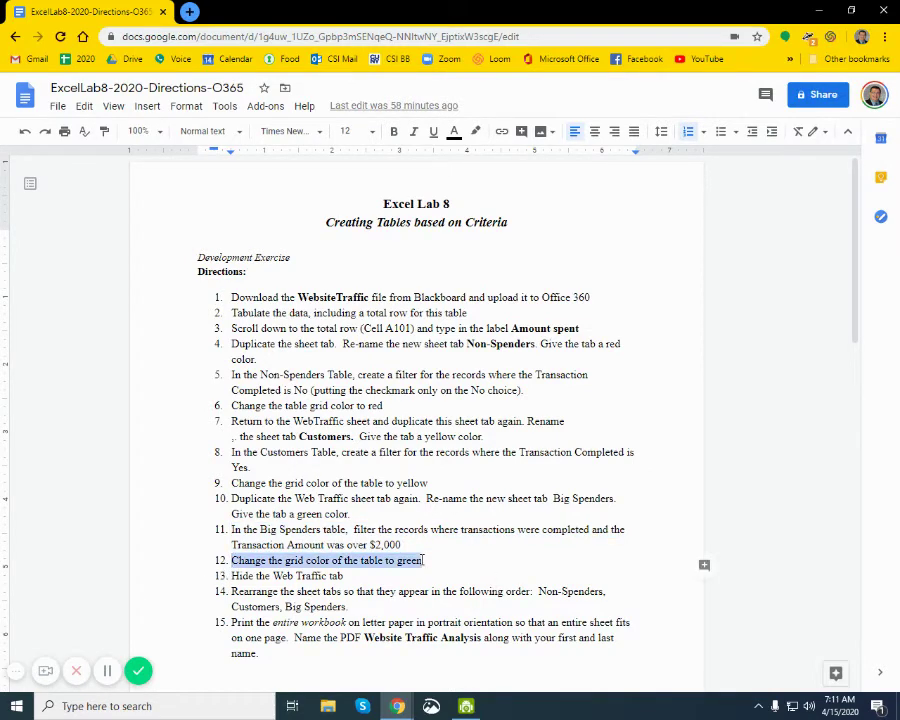
left_click(231, 529)
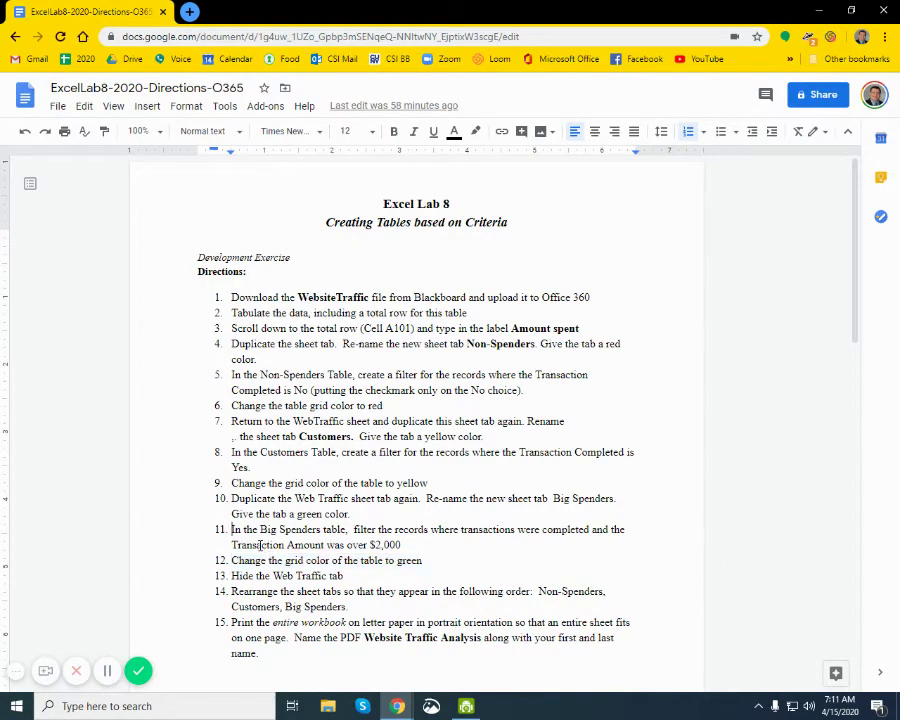
key("alt+Tab")
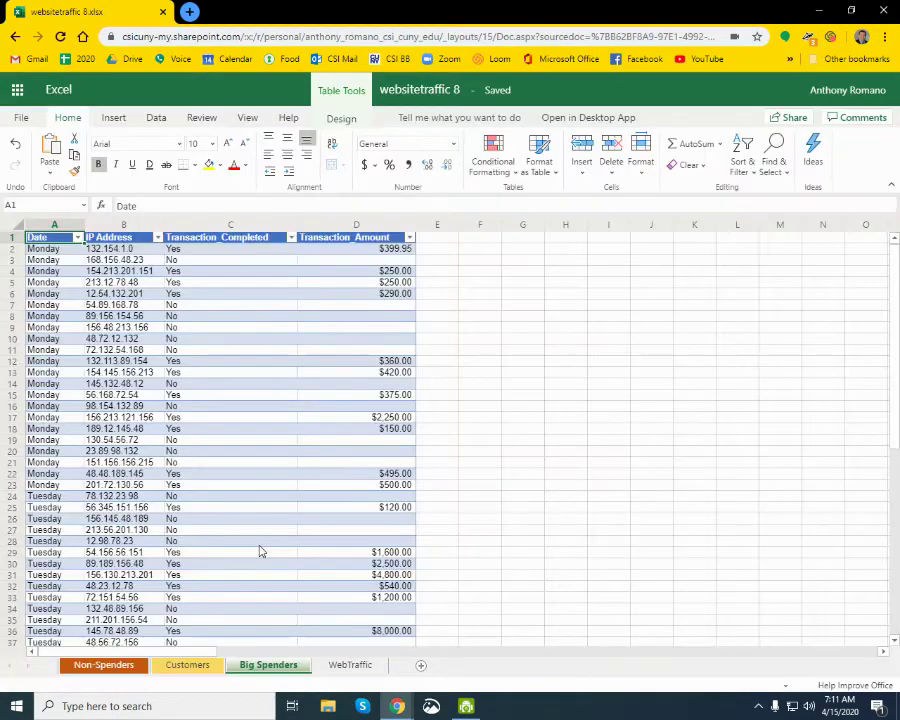
- Filter the Transaction_Completed column to show only Yes rows
left_click(290, 239)
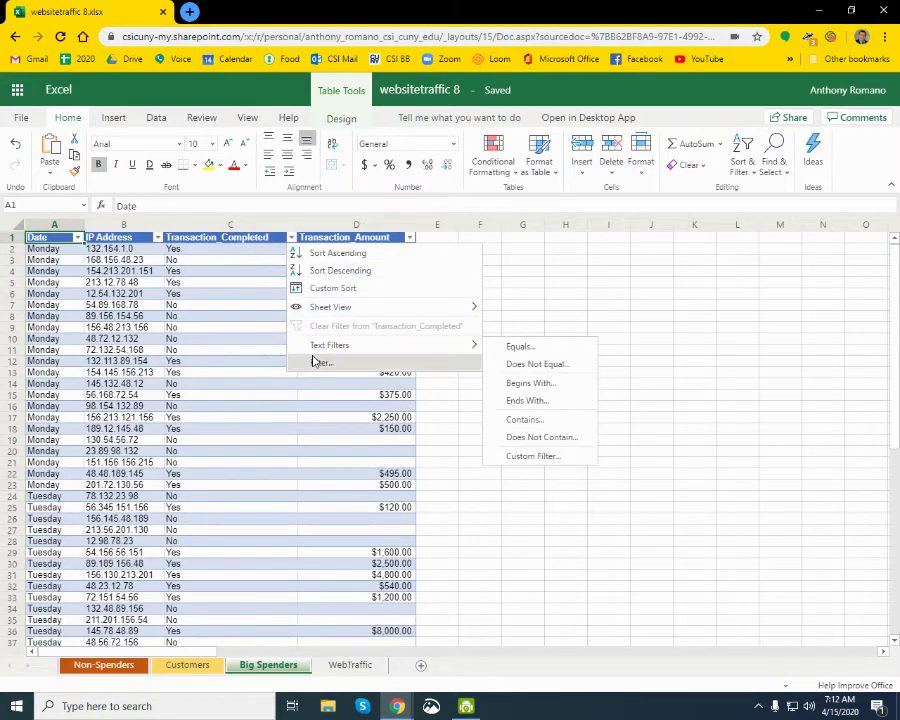
left_click(320, 362)
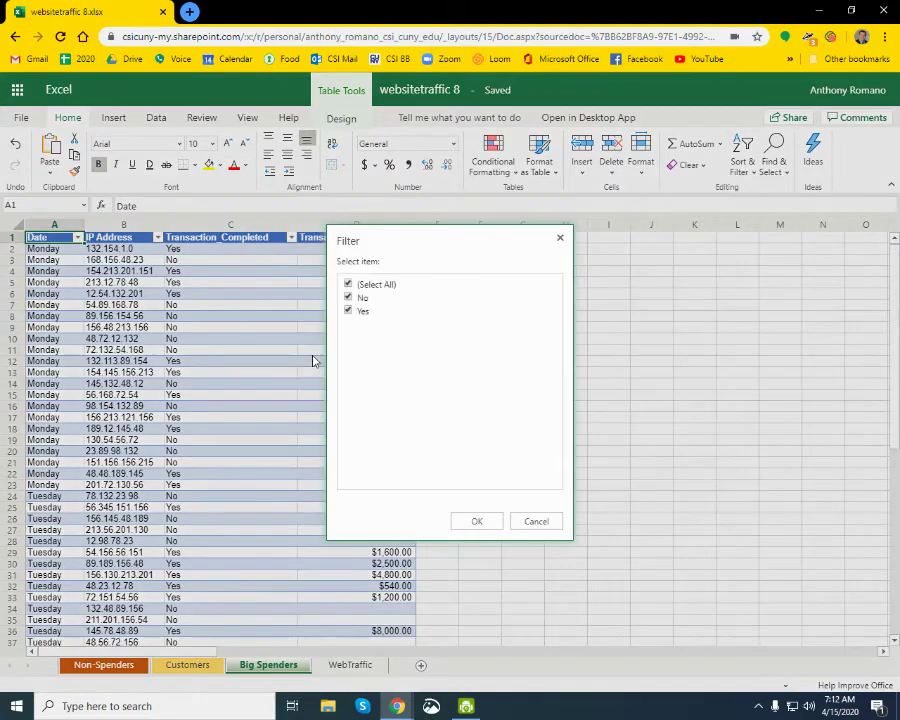
left_click(385, 287)
left_click(360, 312)
left_click(477, 521)
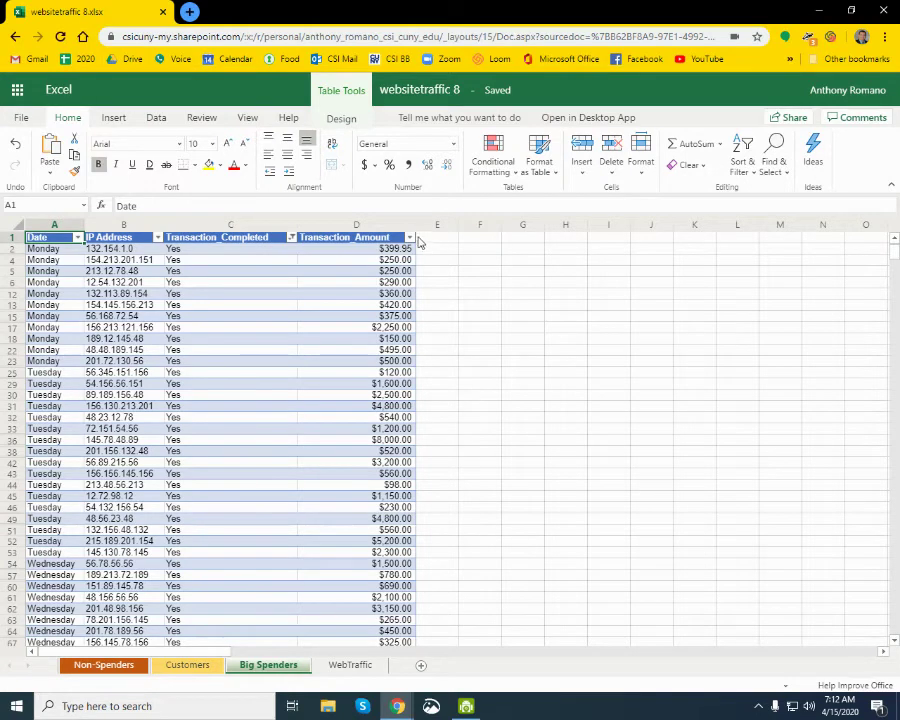
- Add a Transaction_Amount number filter for values greater than 2000
left_click(409, 239)
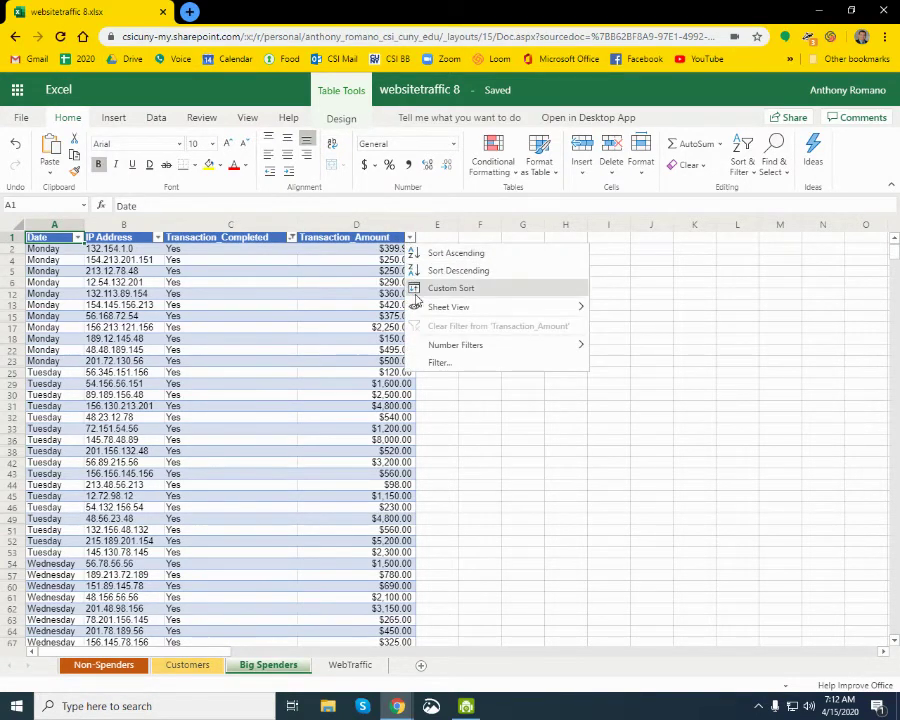
mouse_move(424, 345)
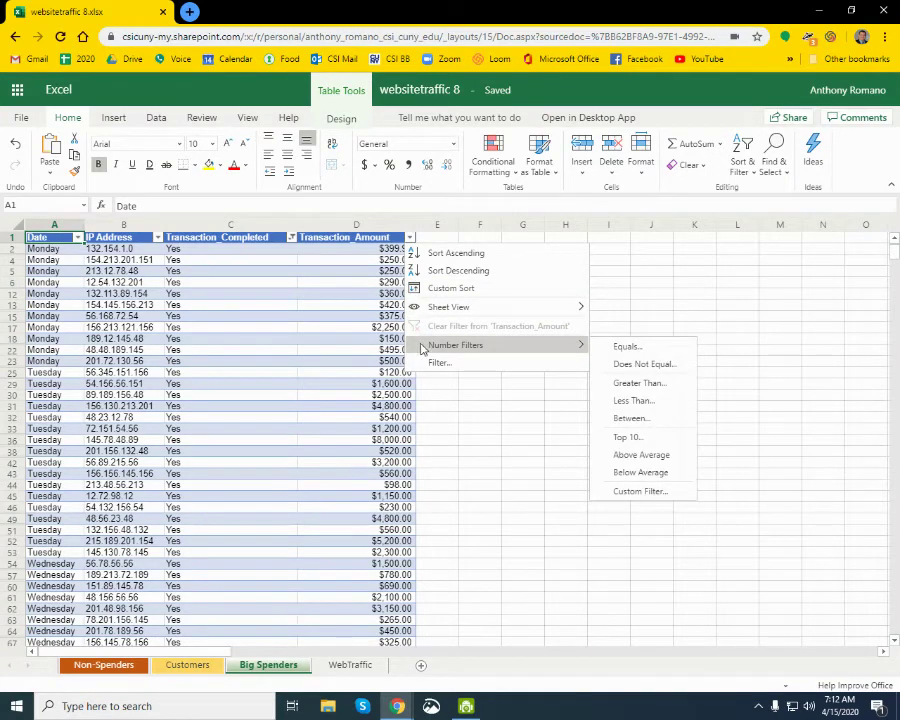
left_click(625, 384)
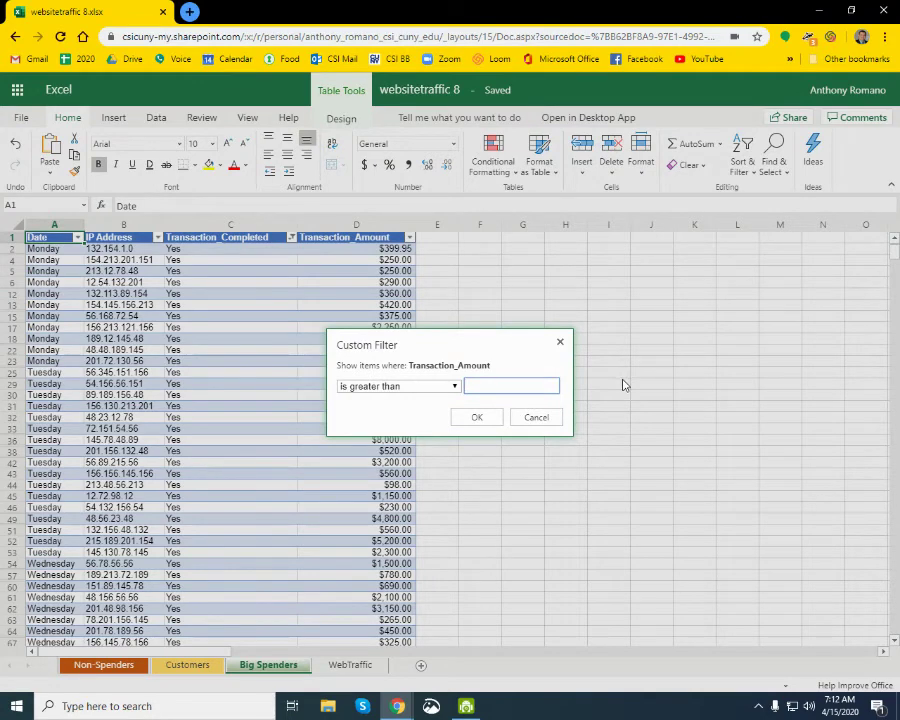
type("2000")
left_click(478, 418)
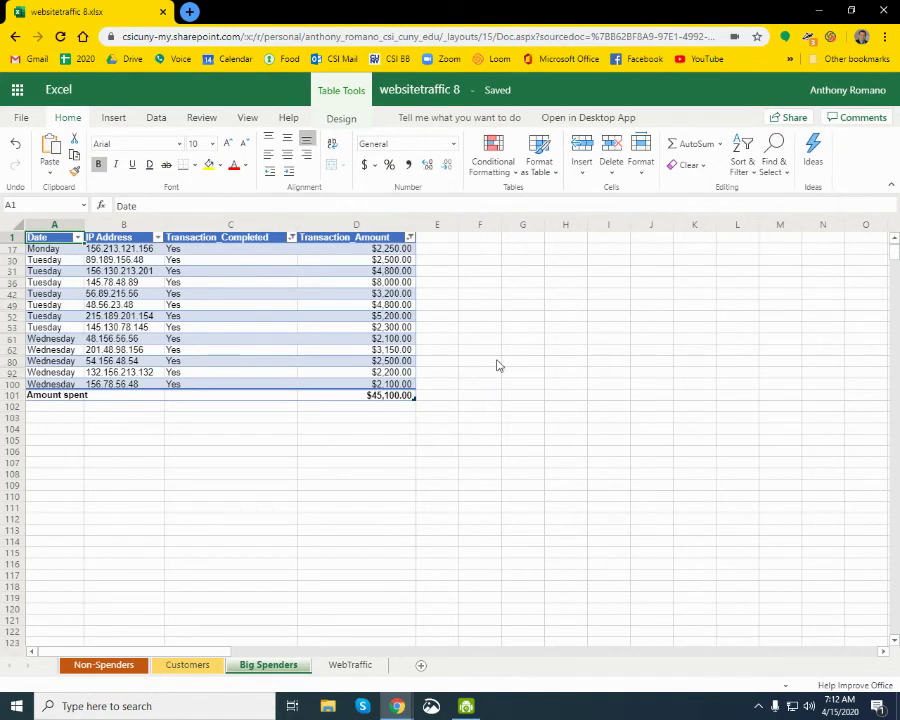
- Apply the Light Green, Table Style Light 21 style to the Big Spenders table
left_click(341, 119)
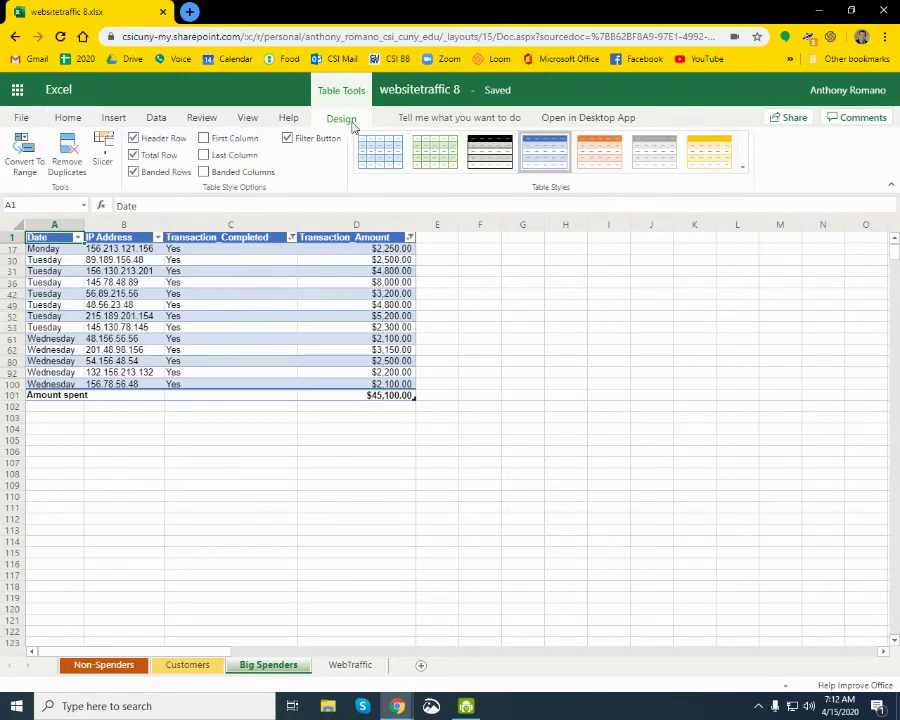
left_click(427, 172)
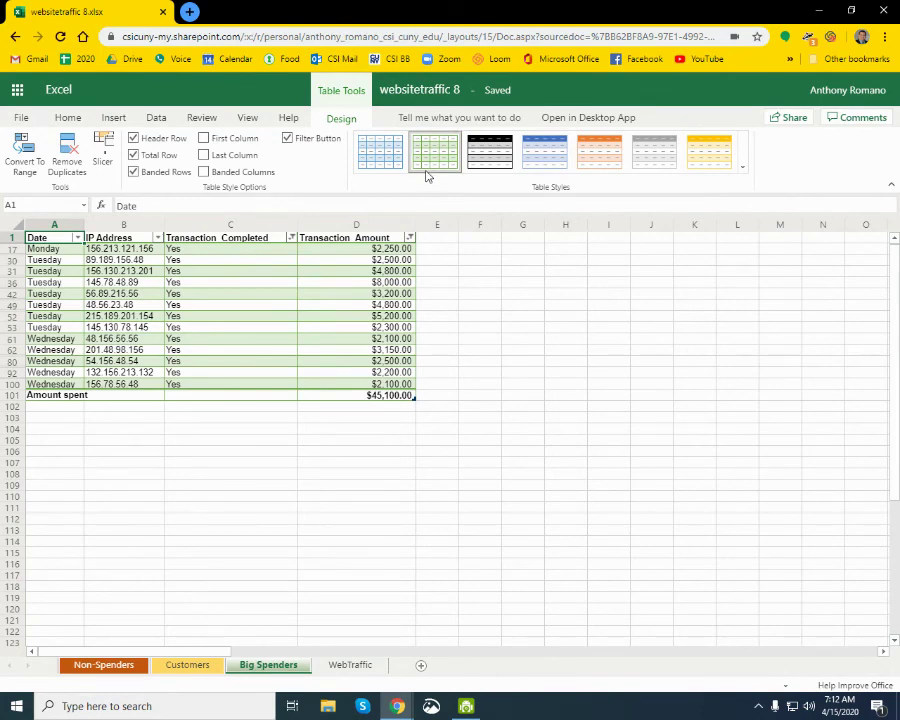
key("alt+Tab")
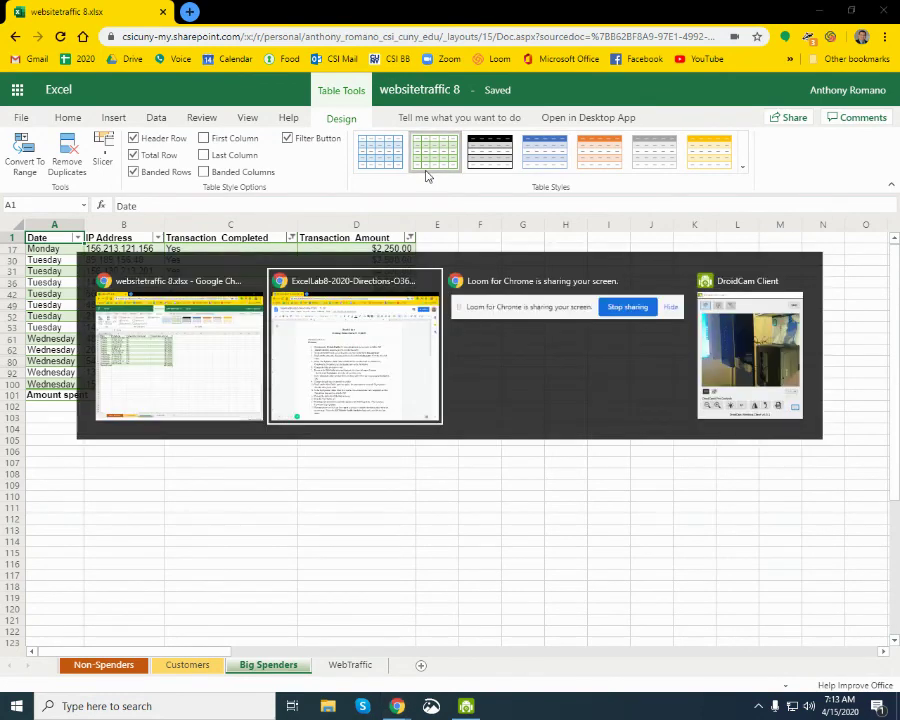